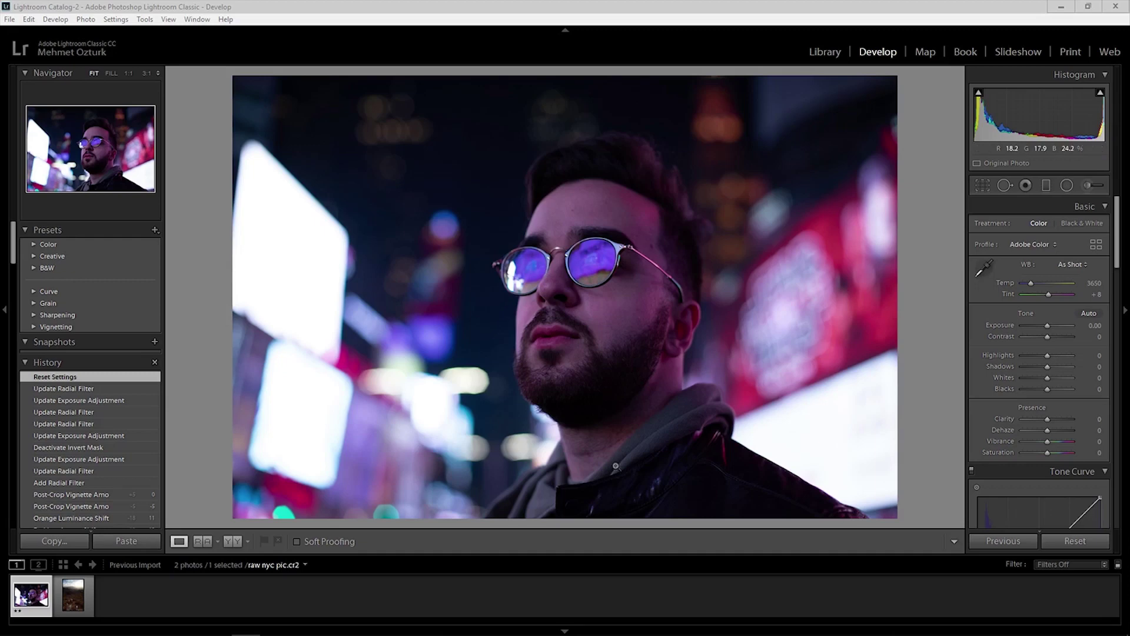
Step: Select the night city portrait and crop its left edge inward to a near-square frame around the face
{"action": "left_click", "coordinate": [73, 596]}
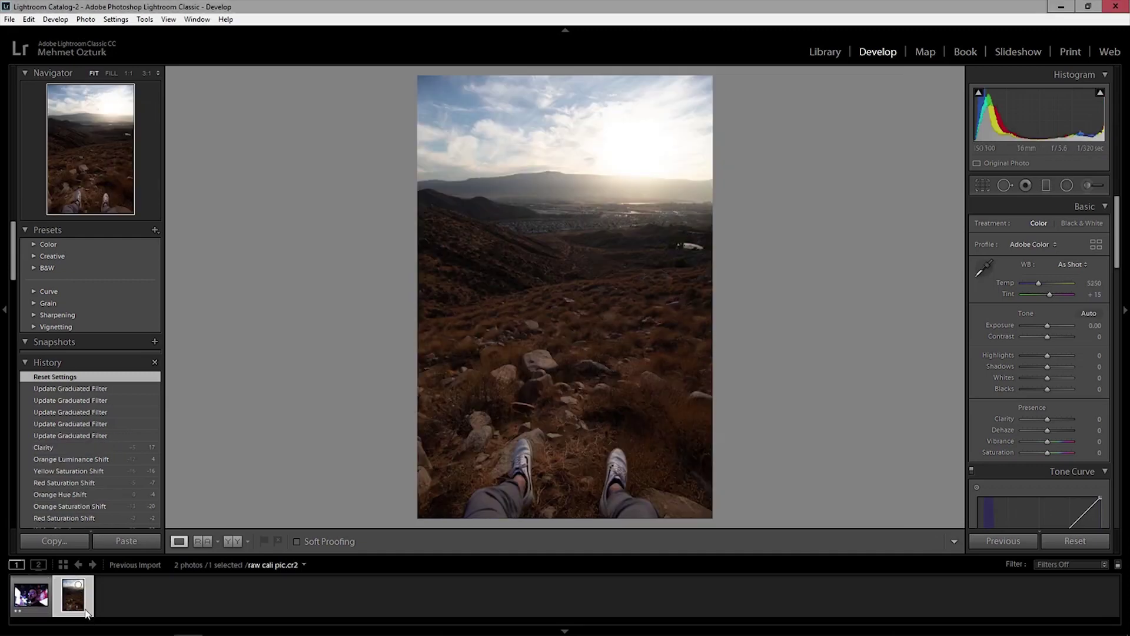
{"action": "left_click", "coordinate": [40, 598]}
{"action": "left_click", "coordinate": [34, 598]}
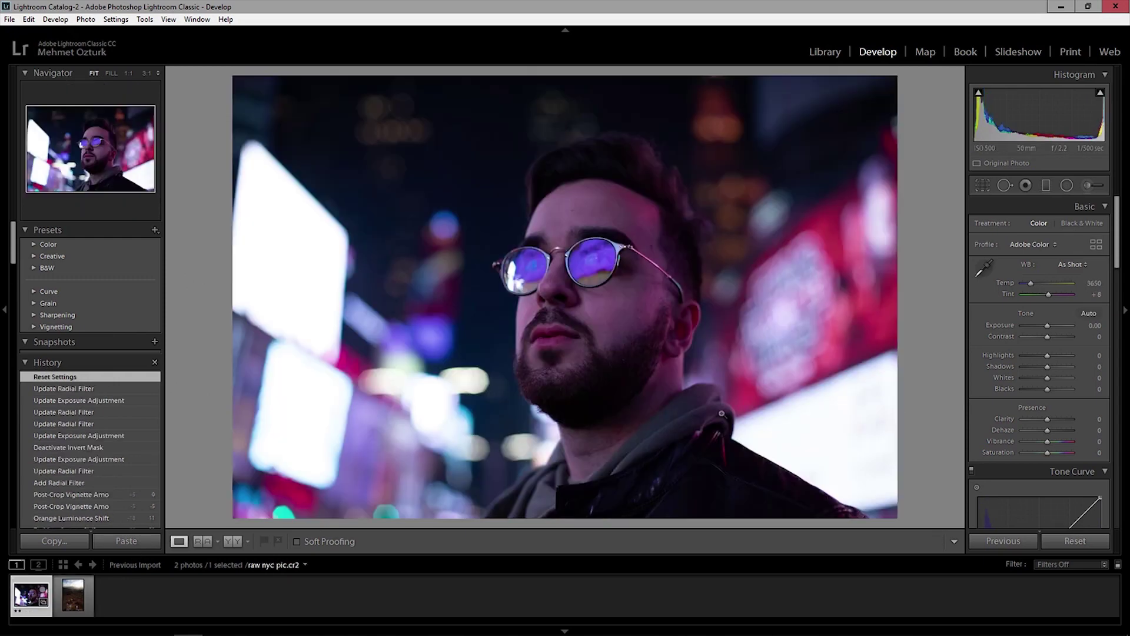
{"action": "left_click", "coordinate": [983, 186]}
{"action": "mouse_move", "coordinate": [234, 283]}
{"action": "left_mouse_down"}
{"action": "mouse_move", "coordinate": [305, 283]}
{"action": "mouse_move", "coordinate": [293, 285]}
{"action": "left_mouse_up"}
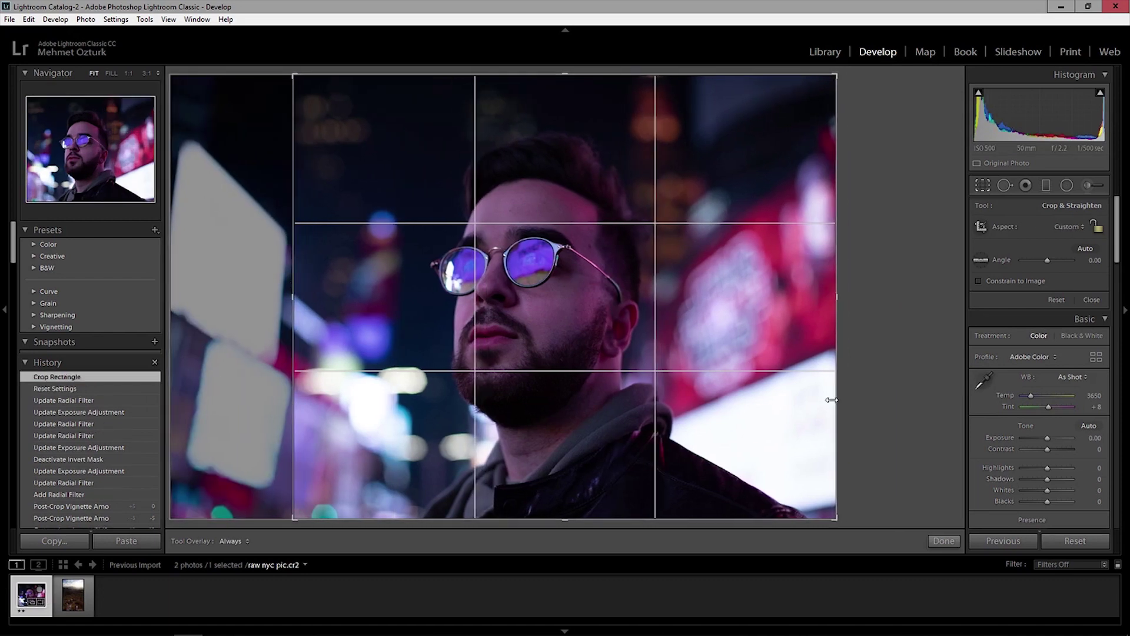
{"action": "left_click", "coordinate": [946, 540]}
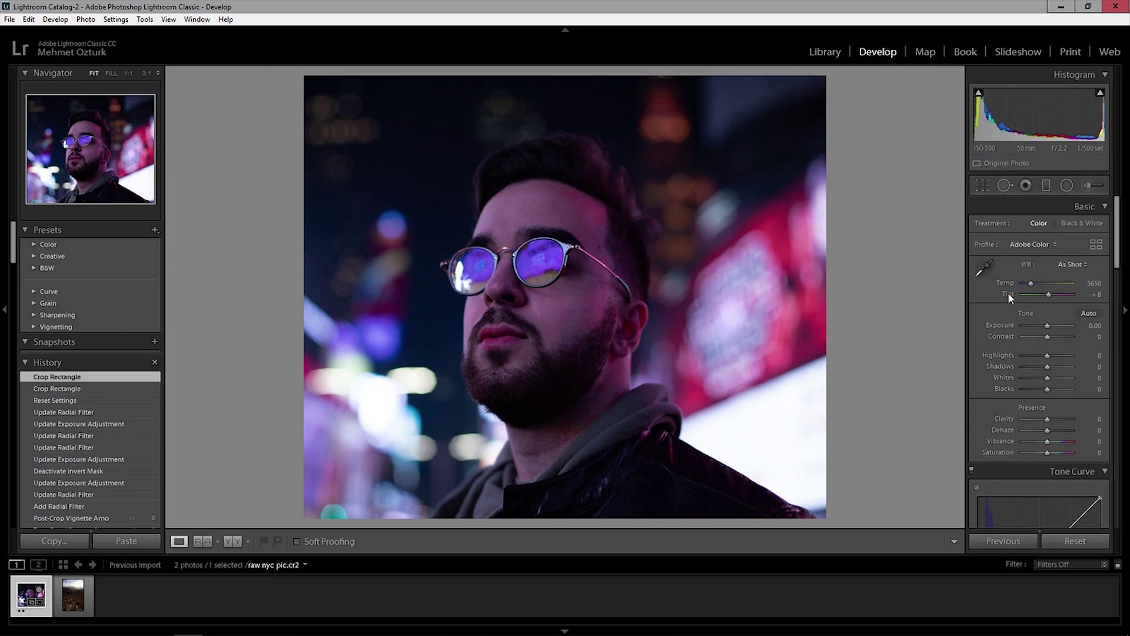
Step: Raise Exposure to about +1.07, deepen the Blacks and lift the Shadows in the Basic panel
{"action": "mouse_move", "coordinate": [982, 130]}
{"action": "left_mouse_down"}
{"action": "mouse_move", "coordinate": [1012, 126]}
{"action": "mouse_move", "coordinate": [987, 128]}
{"action": "left_mouse_up"}
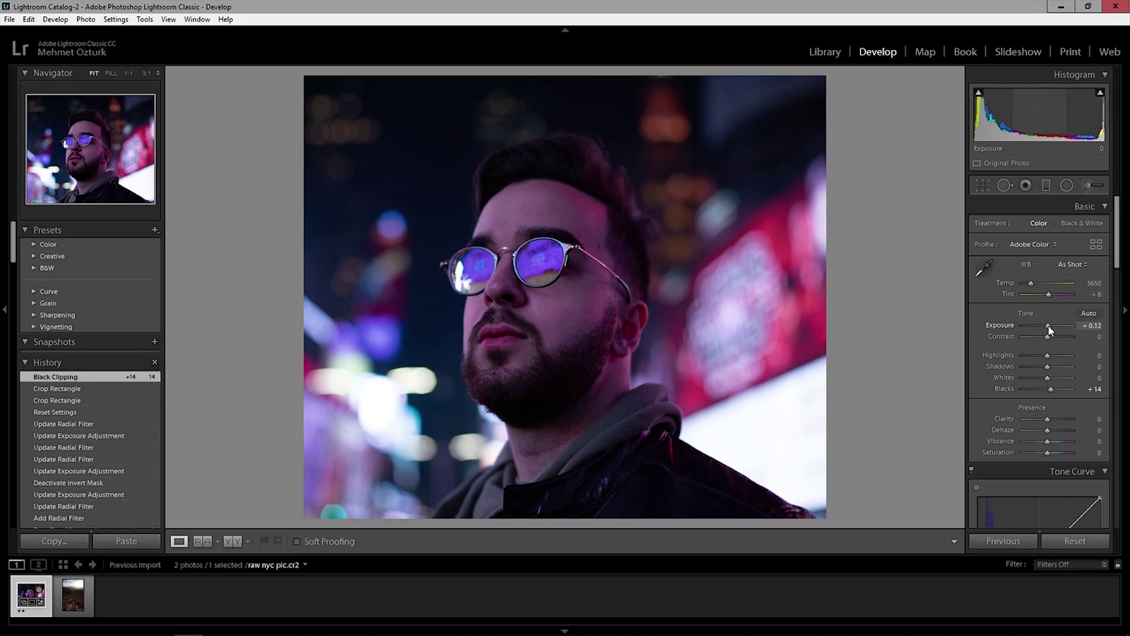
{"action": "left_click_drag", "start_coordinate": [1048, 328], "coordinate": [1051, 325]}
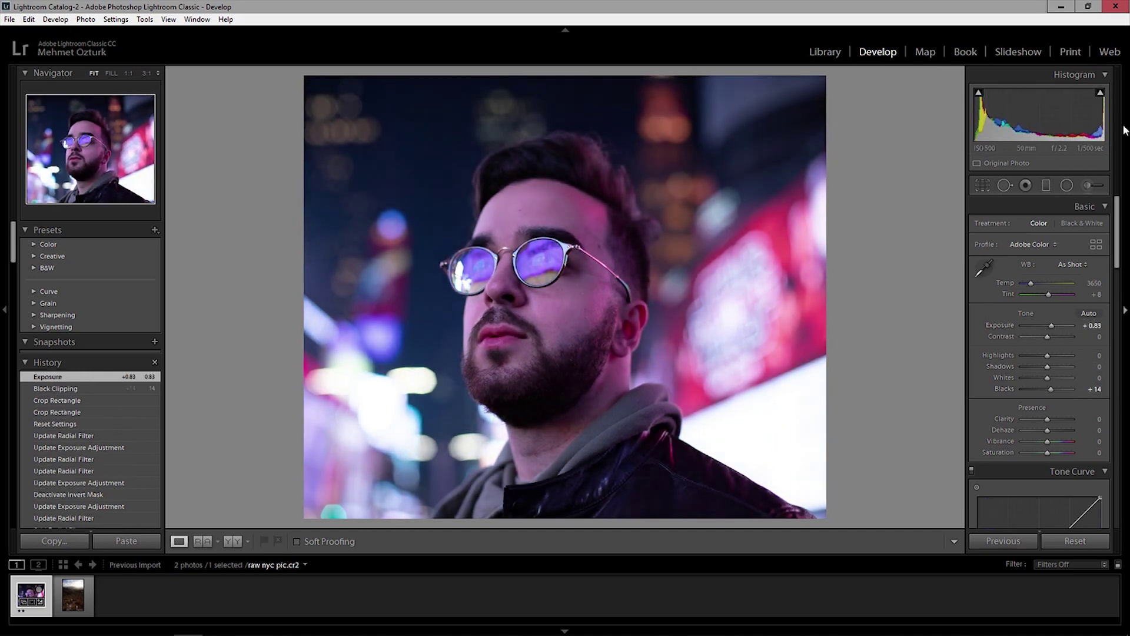
{"action": "left_click_drag", "start_coordinate": [1051, 327], "coordinate": [1050, 368]}
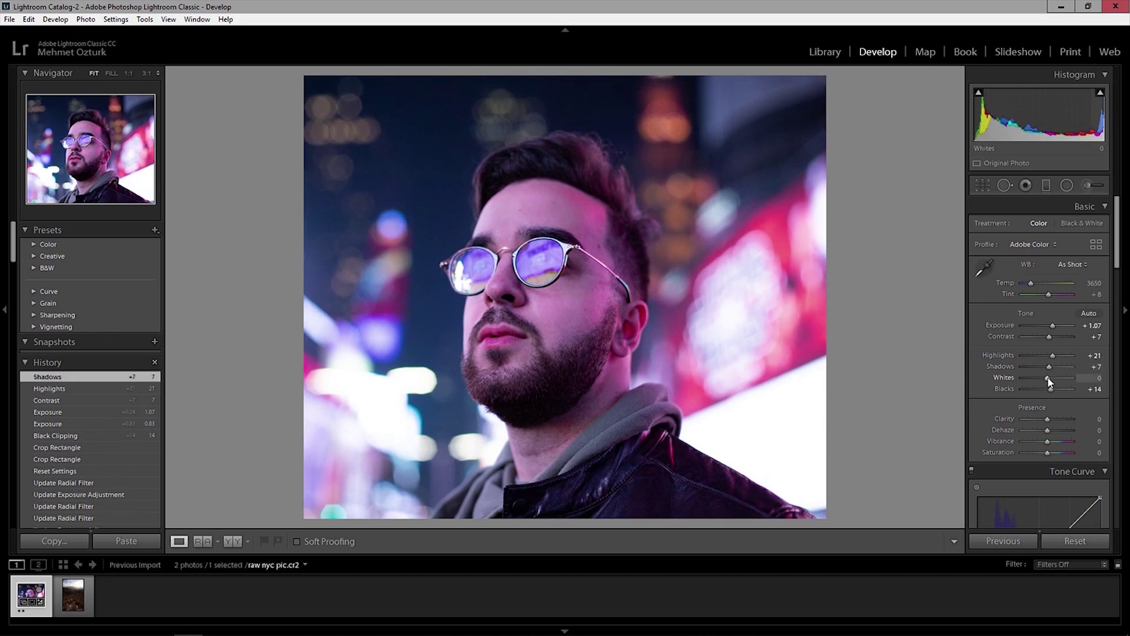
{"action": "mouse_move", "coordinate": [1051, 379]}
{"action": "left_mouse_down"}
{"action": "mouse_move", "coordinate": [1054, 389]}
{"action": "mouse_move", "coordinate": [1037, 389]}
{"action": "left_mouse_up"}
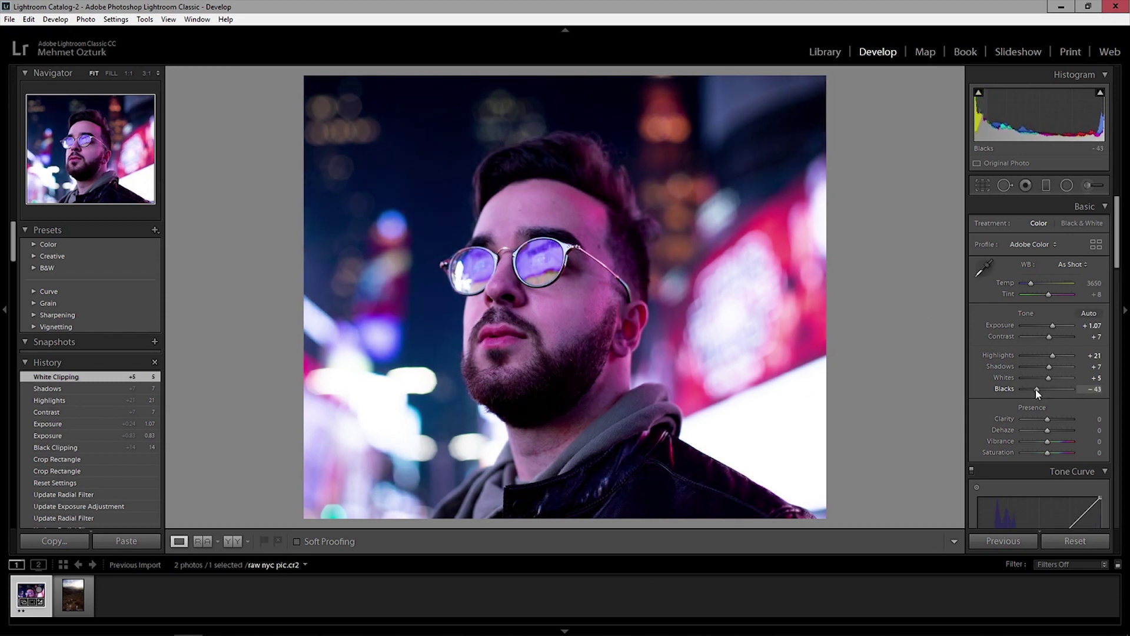
{"action": "mouse_move", "coordinate": [1036, 389]}
{"action": "left_mouse_down"}
{"action": "mouse_move", "coordinate": [1064, 356]}
{"action": "mouse_move", "coordinate": [1051, 337]}
{"action": "left_mouse_up"}
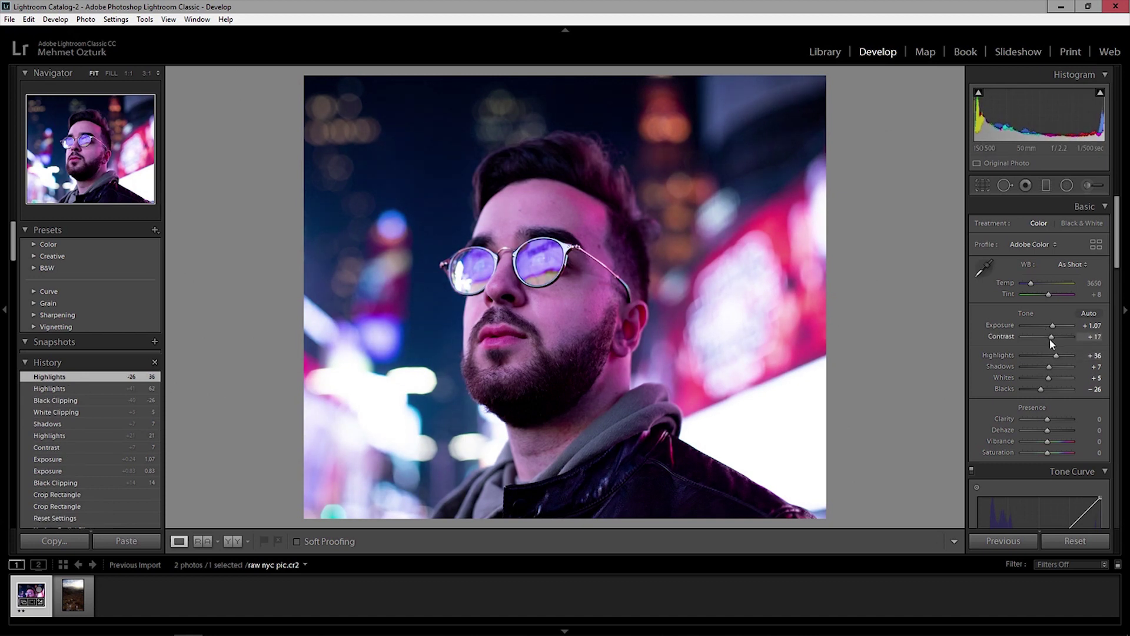
{"action": "left_click_drag", "start_coordinate": [1048, 367], "coordinate": [1047, 375]}
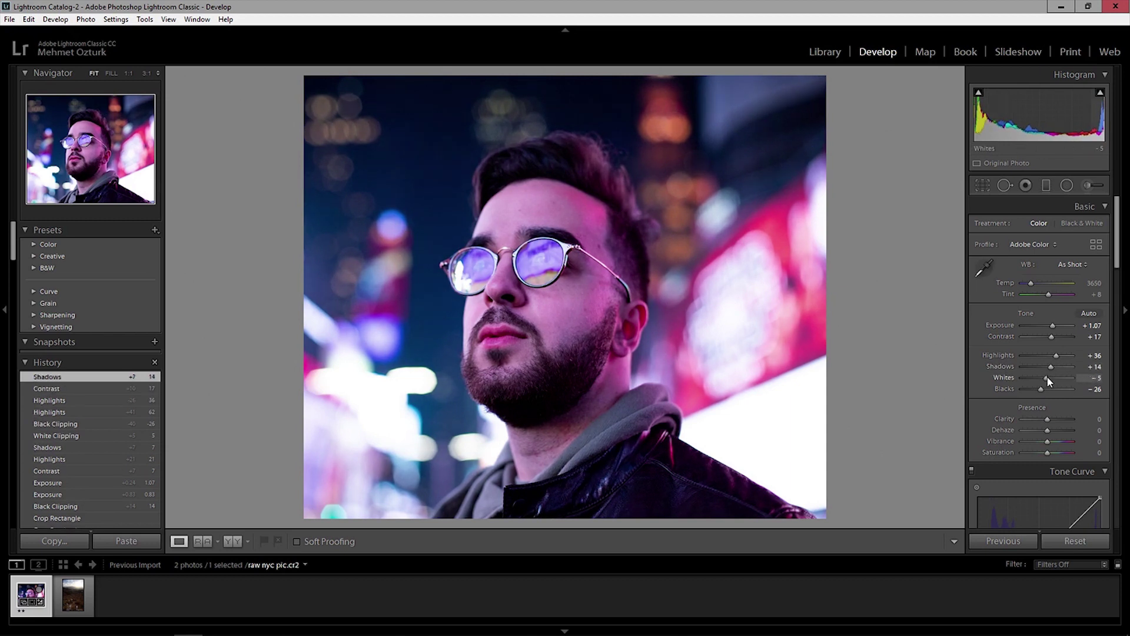
Step: Reset Whites to 0, add Clarity +10, compare before/after, and ease Blacks to about -23
{"action": "left_click_drag", "start_coordinate": [1053, 325], "coordinate": [1054, 323]}
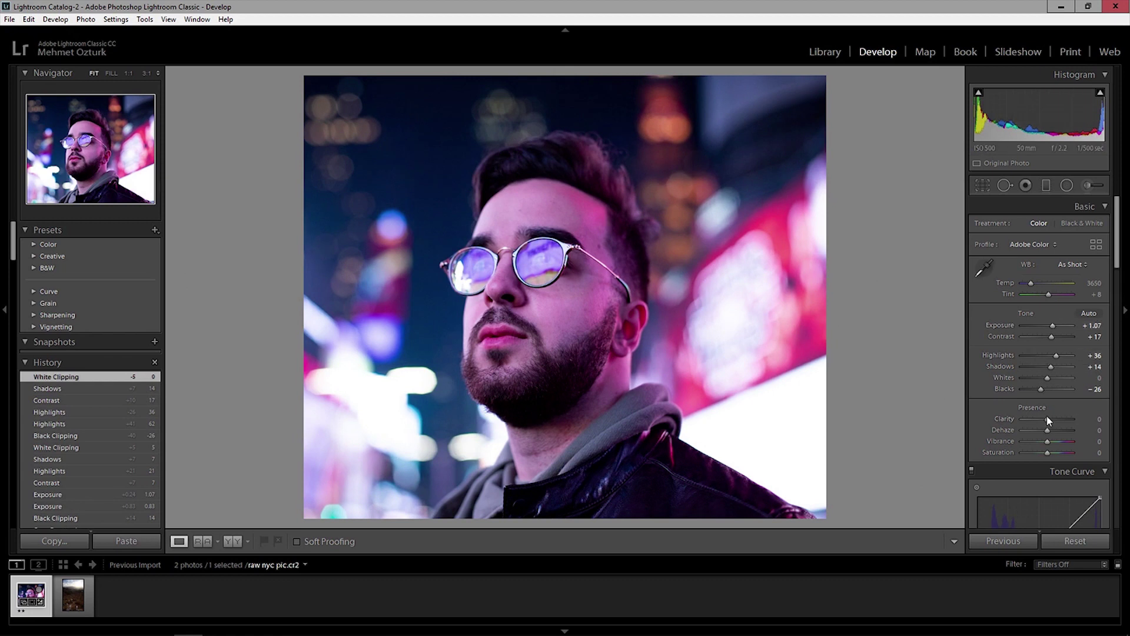
{"action": "left_click_drag", "start_coordinate": [1048, 420], "coordinate": [1050, 421]}
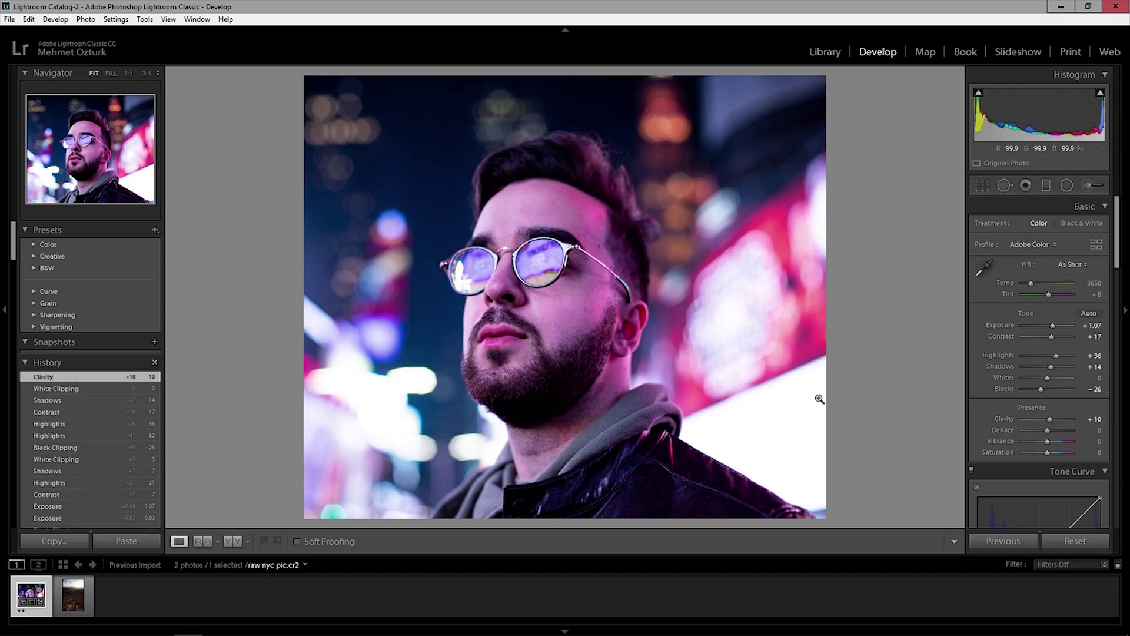
{"action": "key", "text": "backslash"}
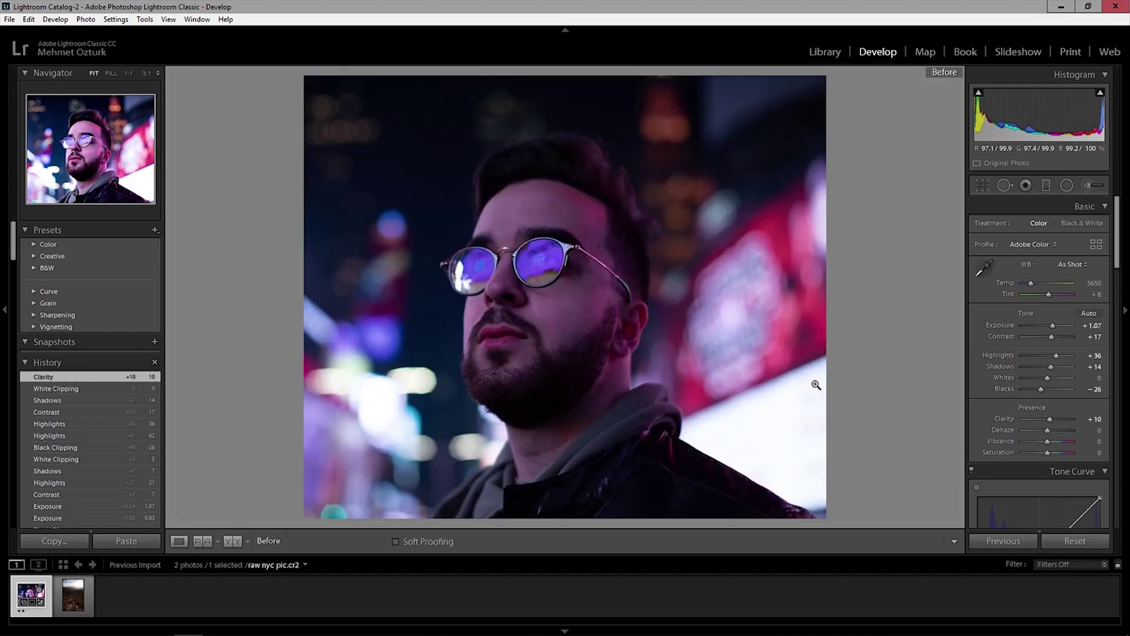
{"action": "key", "text": "backslash"}
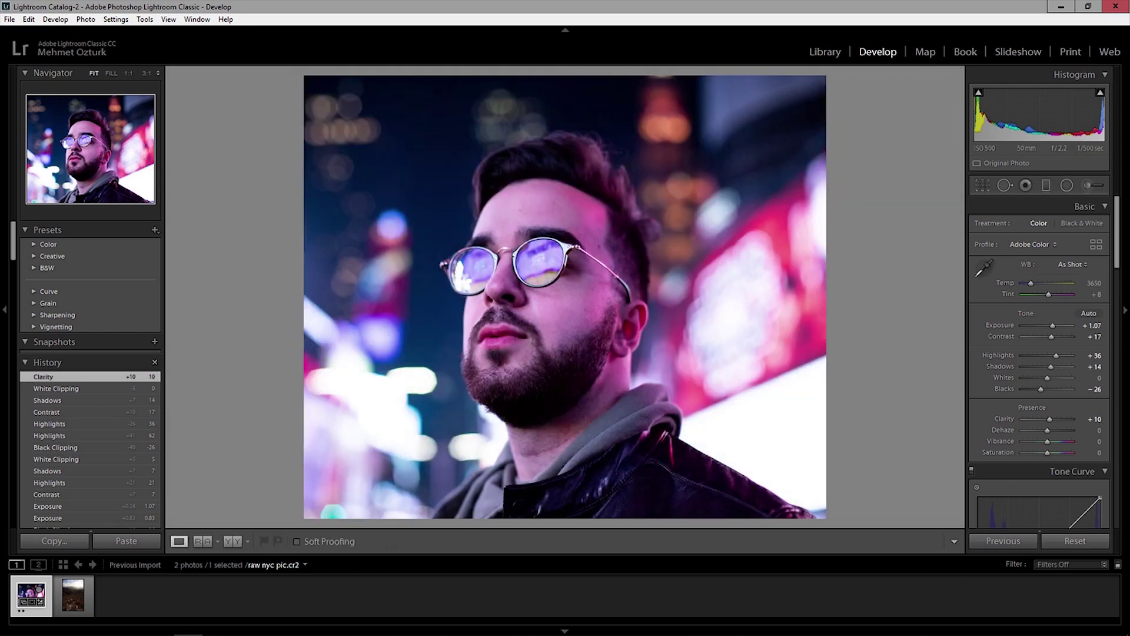
{"action": "left_click_drag", "start_coordinate": [982, 117], "coordinate": [989, 118]}
{"action": "scroll", "coordinate": [1121, 235], "scroll_direction": "down", "scroll_amount": 1}
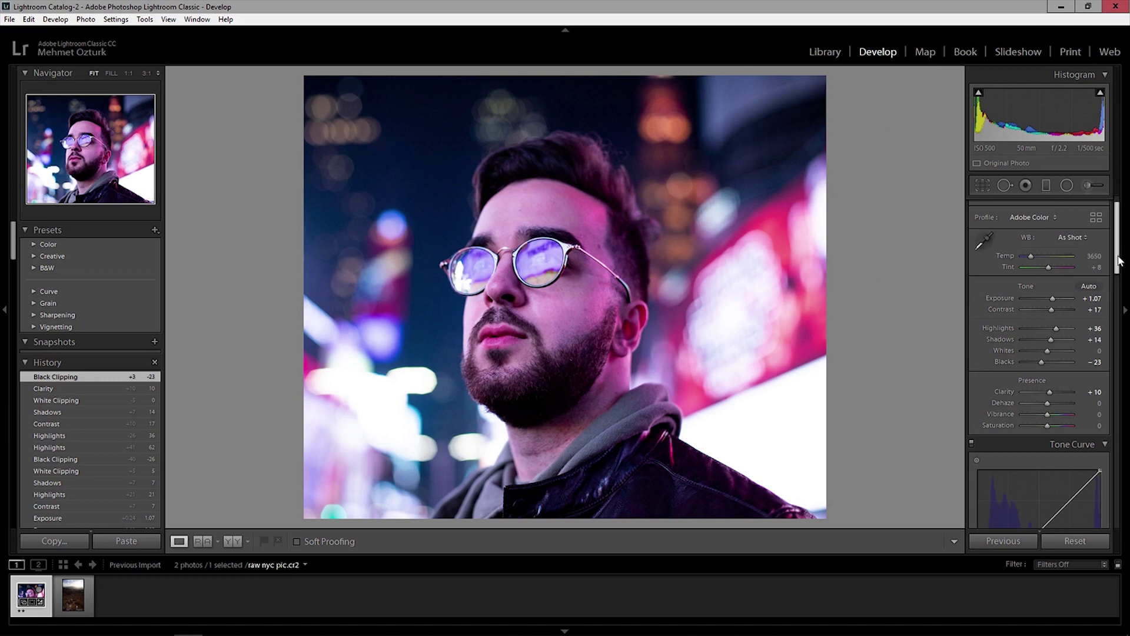
Step: Warm the portrait's white balance by raising the Temp slider
{"action": "scroll", "coordinate": [1118, 260], "scroll_direction": "down", "scroll_amount": 2}
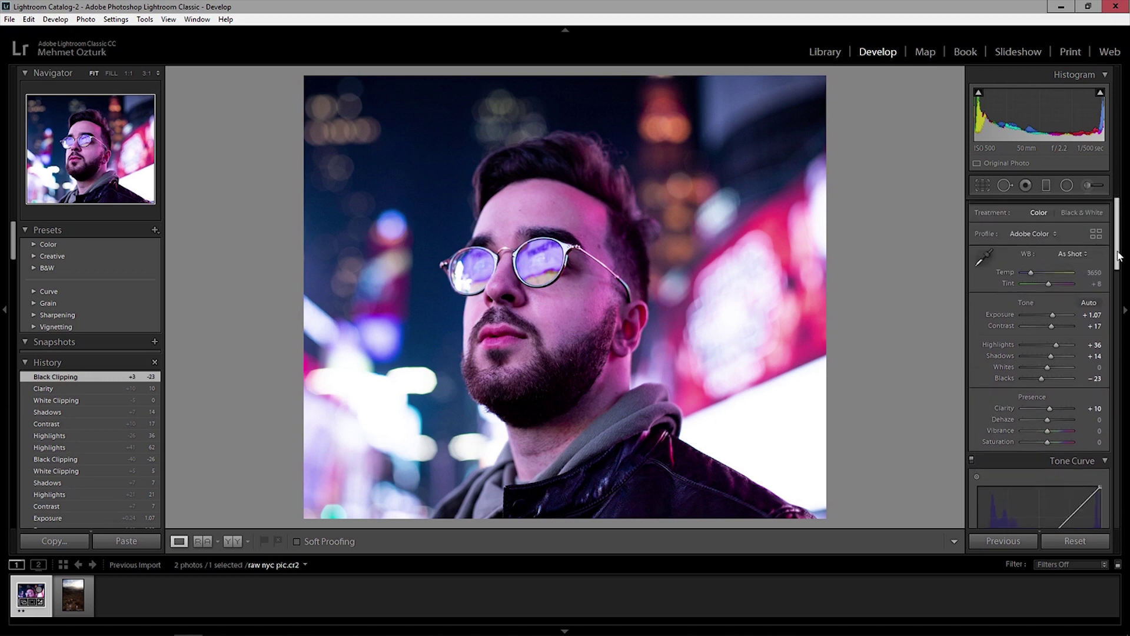
{"action": "scroll", "coordinate": [1001, 367], "scroll_direction": "up", "scroll_amount": 3}
{"action": "left_click_drag", "start_coordinate": [1031, 283], "coordinate": [1037, 284]}
Step: Set the Tone Curve to point-curve mode on the Red channel
{"action": "left_click_drag", "start_coordinate": [1118, 250], "coordinate": [1119, 289]}
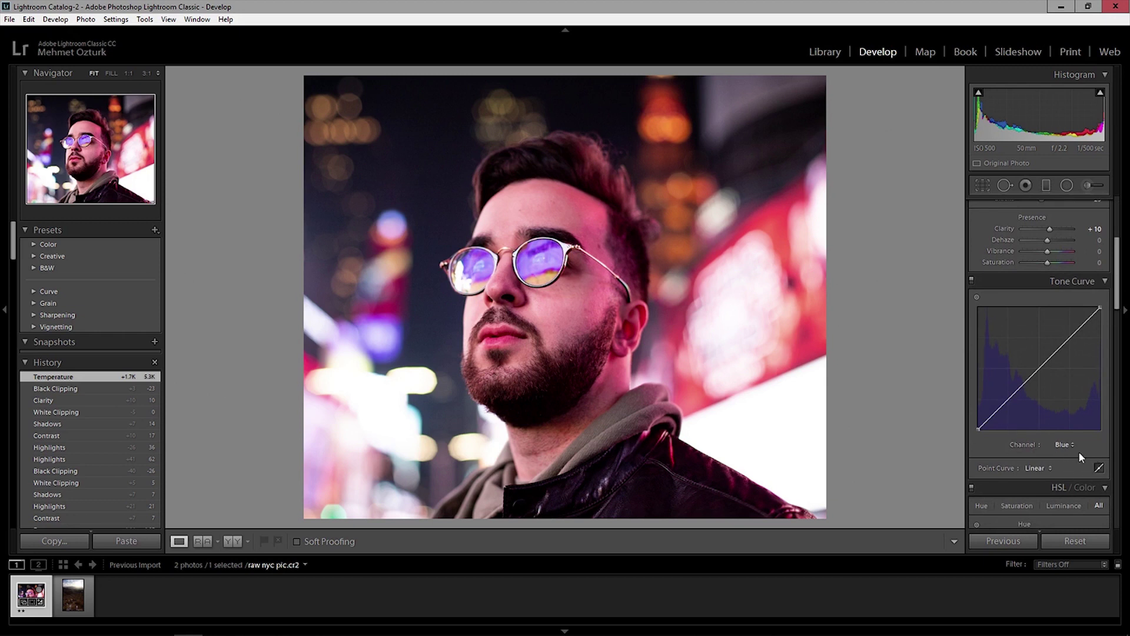
{"action": "left_click", "coordinate": [1100, 468]}
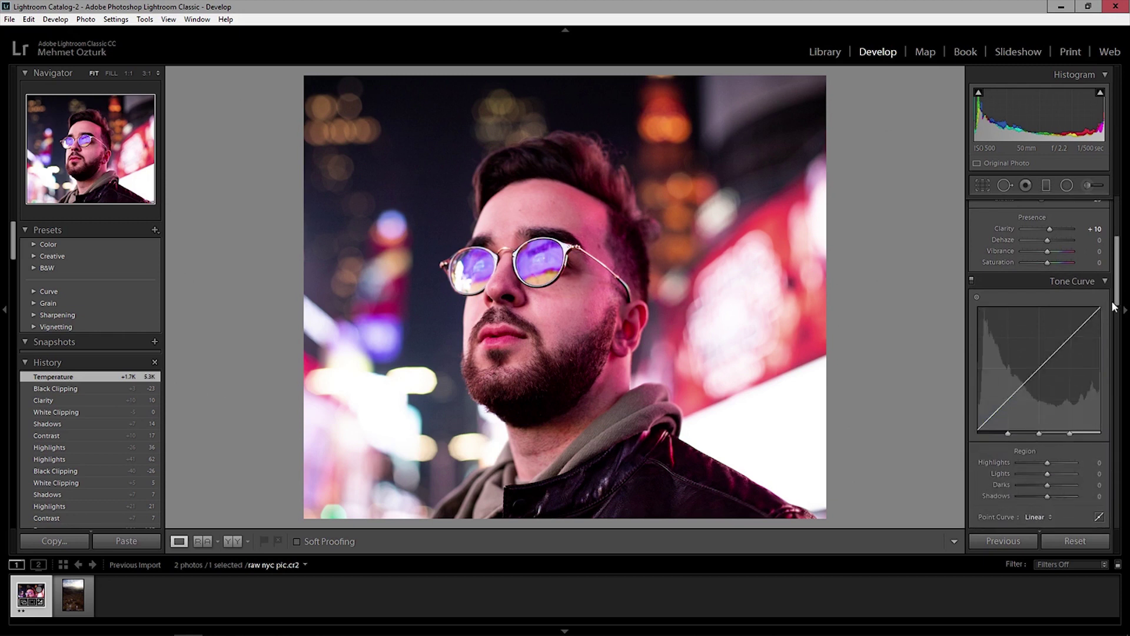
{"action": "left_click_drag", "start_coordinate": [1116, 301], "coordinate": [1118, 307]}
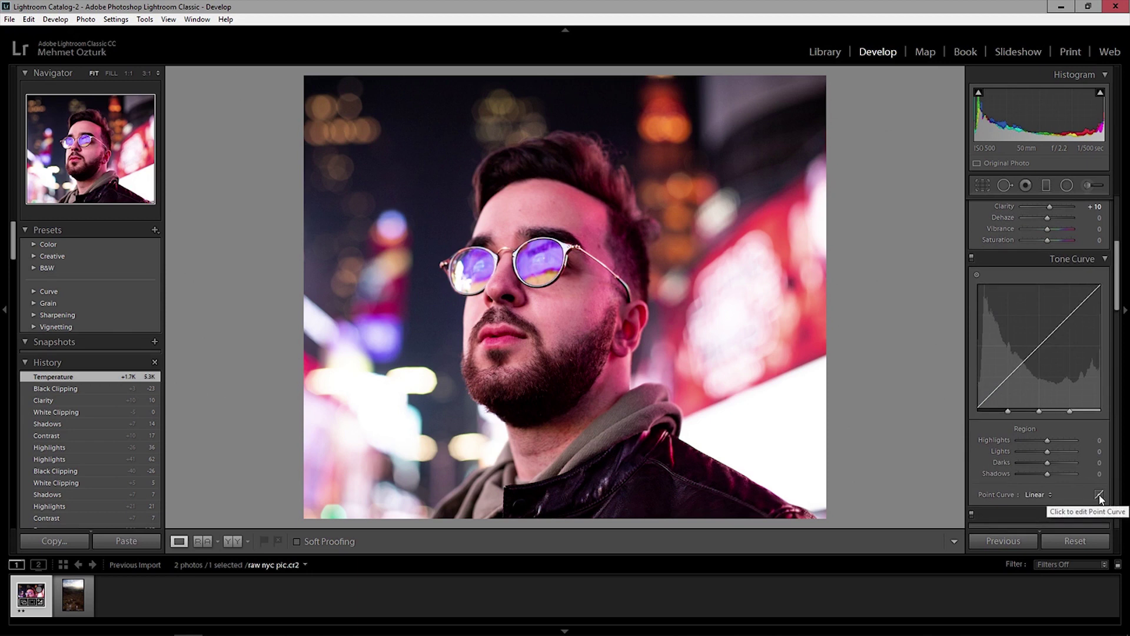
{"action": "left_click", "coordinate": [1099, 494]}
{"action": "left_click", "coordinate": [1065, 422]}
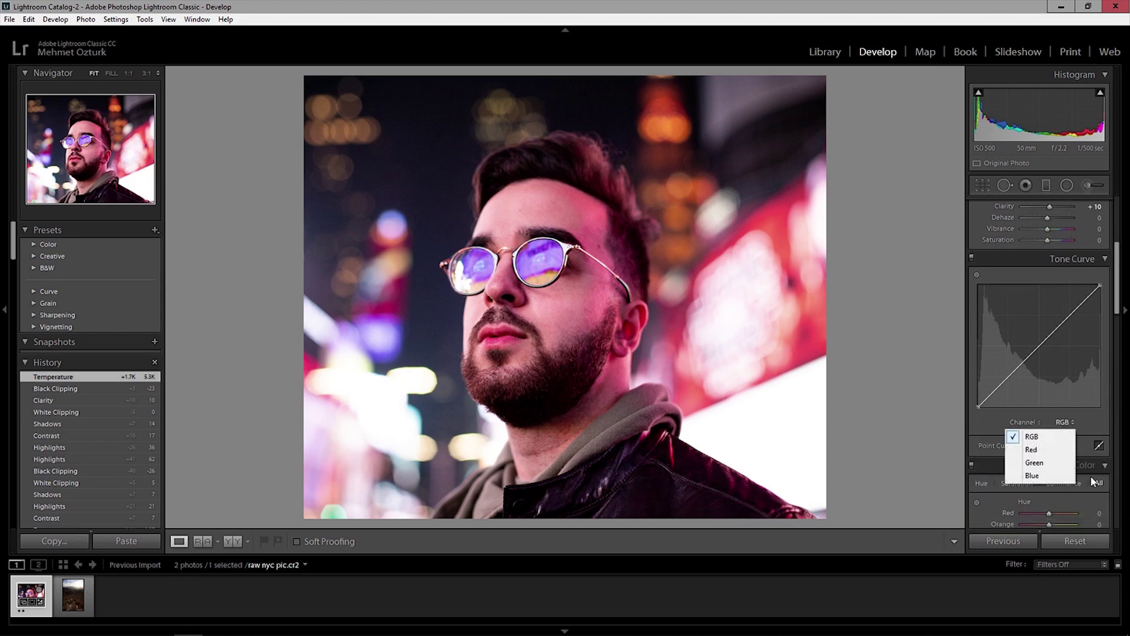
{"action": "left_click", "coordinate": [1051, 450]}
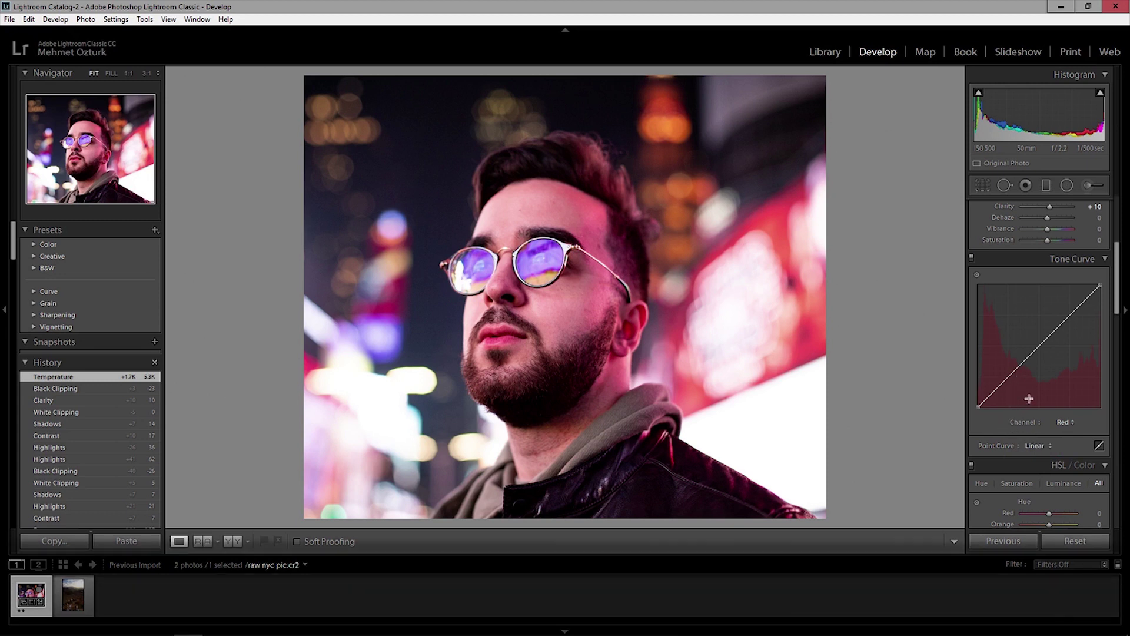
Step: Add three points to the red curve and pull the lower and middle points slightly down
{"action": "left_click", "coordinate": [1008, 377]}
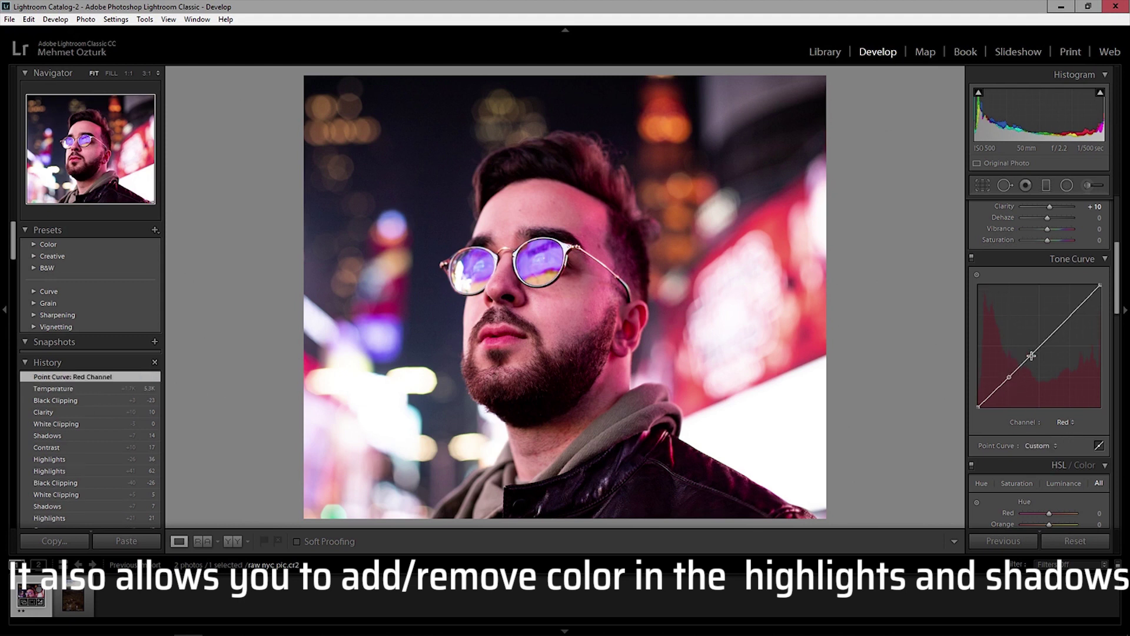
{"action": "left_click", "coordinate": [1042, 345]}
{"action": "left_click", "coordinate": [1071, 313]}
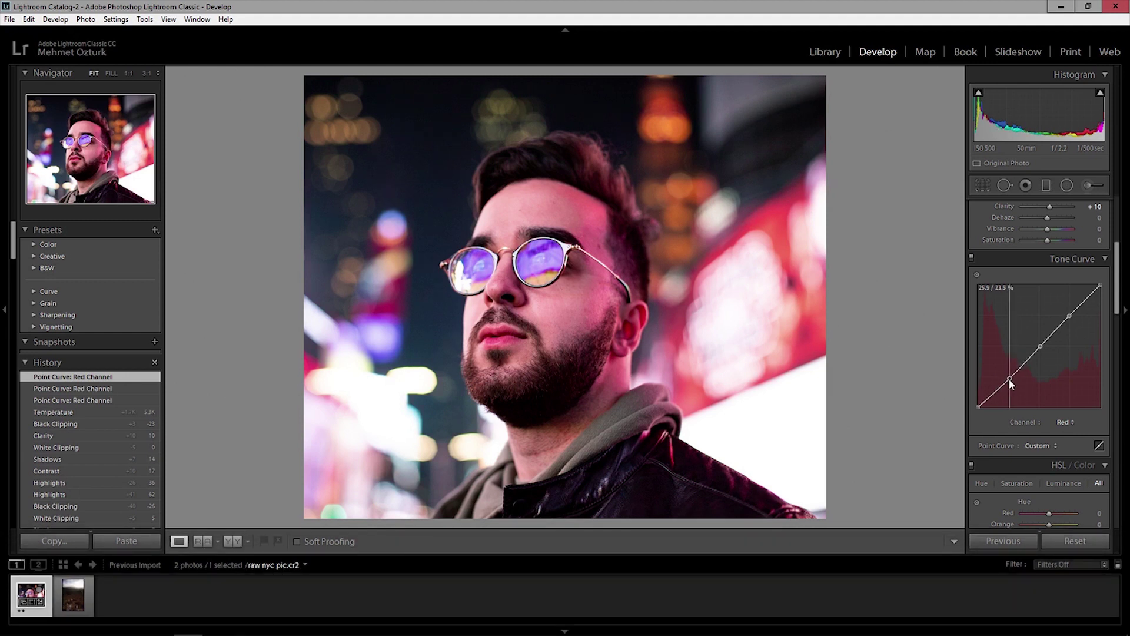
{"action": "left_click", "coordinate": [1009, 380]}
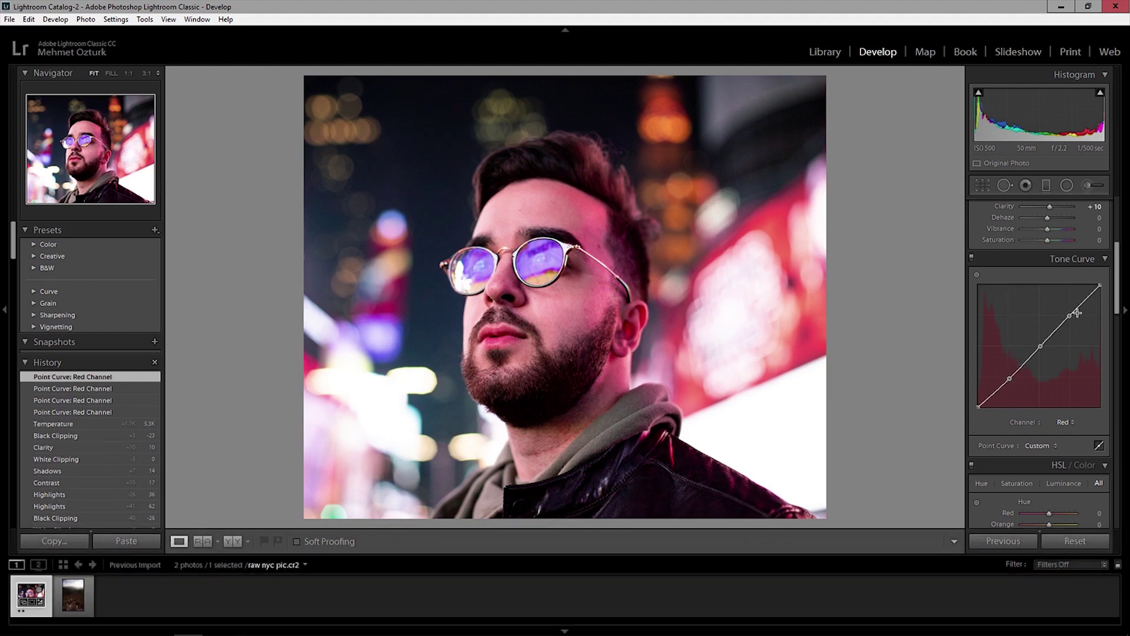
{"action": "left_click_drag", "start_coordinate": [1071, 316], "coordinate": [1069, 316]}
{"action": "left_click_drag", "start_coordinate": [1068, 311], "coordinate": [1069, 316]}
{"action": "left_click_drag", "start_coordinate": [1010, 380], "coordinate": [1012, 383]}
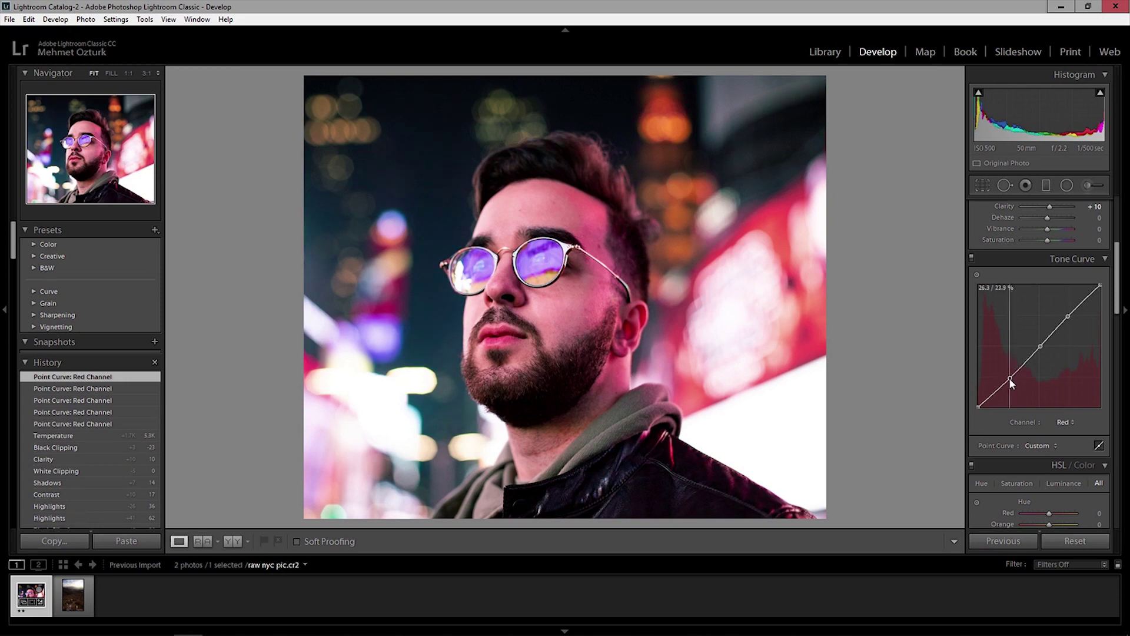
{"action": "left_click_drag", "start_coordinate": [1043, 347], "coordinate": [1041, 352]}
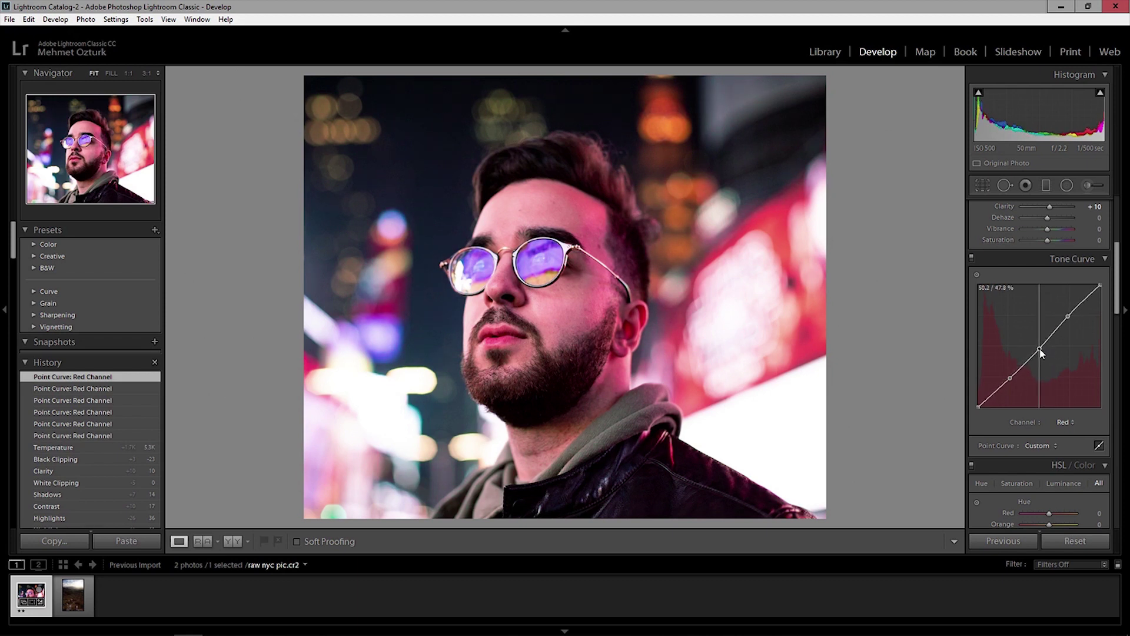
{"action": "left_click", "coordinate": [1067, 422]}
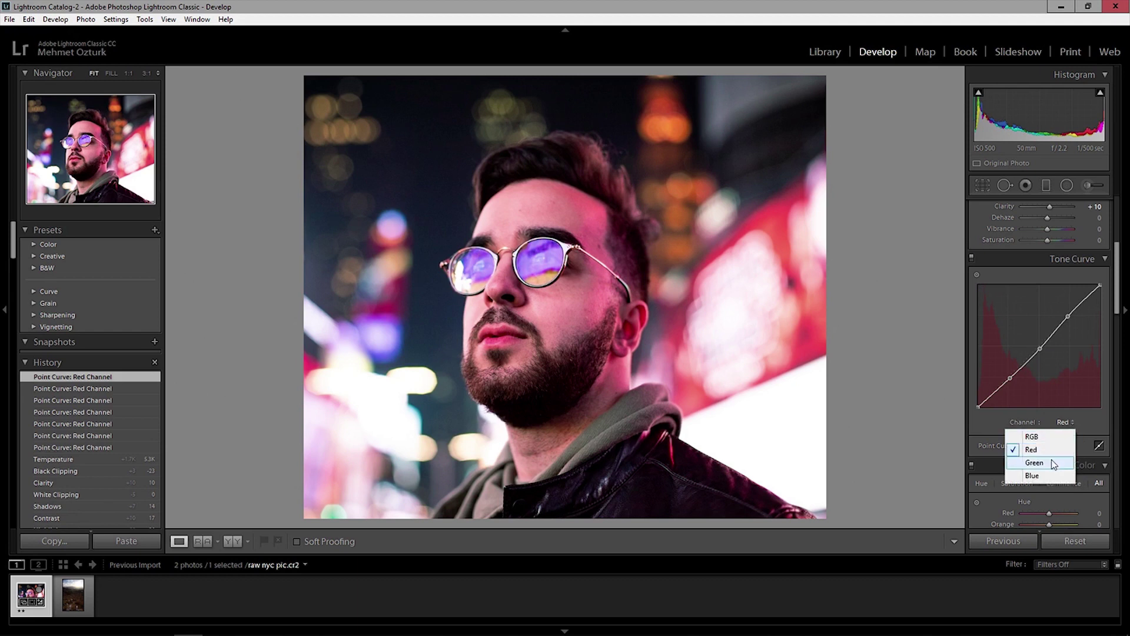
Step: Shape the Green channel curve with three points, lifting its shadows
{"action": "left_click", "coordinate": [1035, 463]}
{"action": "left_click_drag", "start_coordinate": [1007, 378], "coordinate": [1007, 382]}
{"action": "left_click", "coordinate": [1041, 348]}
{"action": "left_click_drag", "start_coordinate": [1007, 382], "coordinate": [1070, 313]}
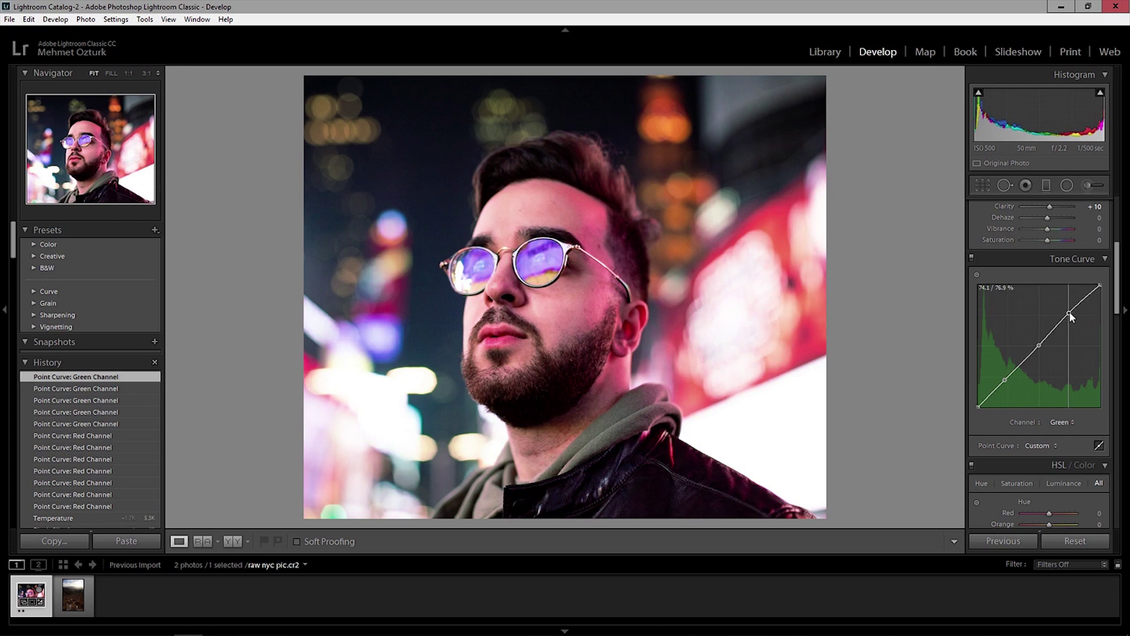
{"action": "left_click_drag", "start_coordinate": [1069, 312], "coordinate": [1070, 314]}
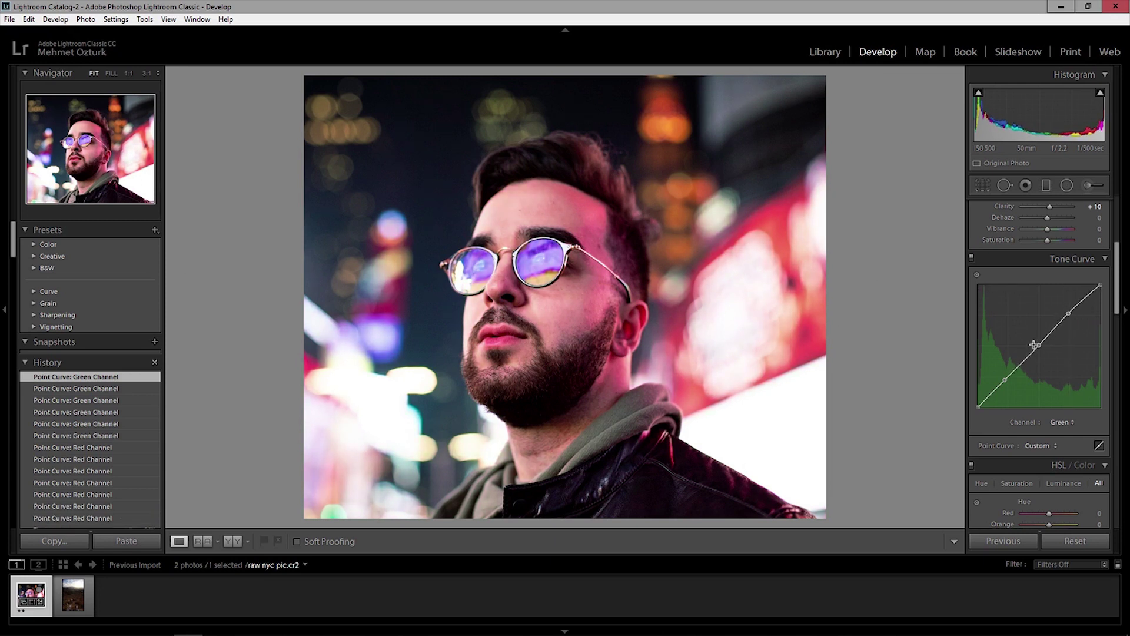
{"action": "left_click_drag", "start_coordinate": [1039, 347], "coordinate": [1039, 345]}
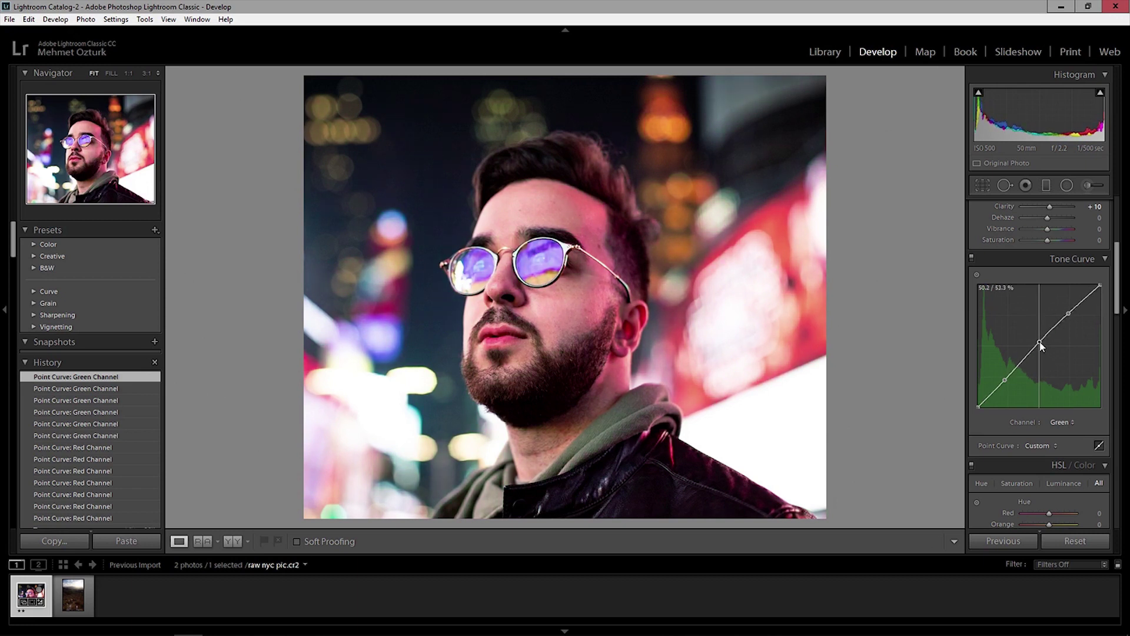
{"action": "left_click_drag", "start_coordinate": [1005, 380], "coordinate": [1006, 382]}
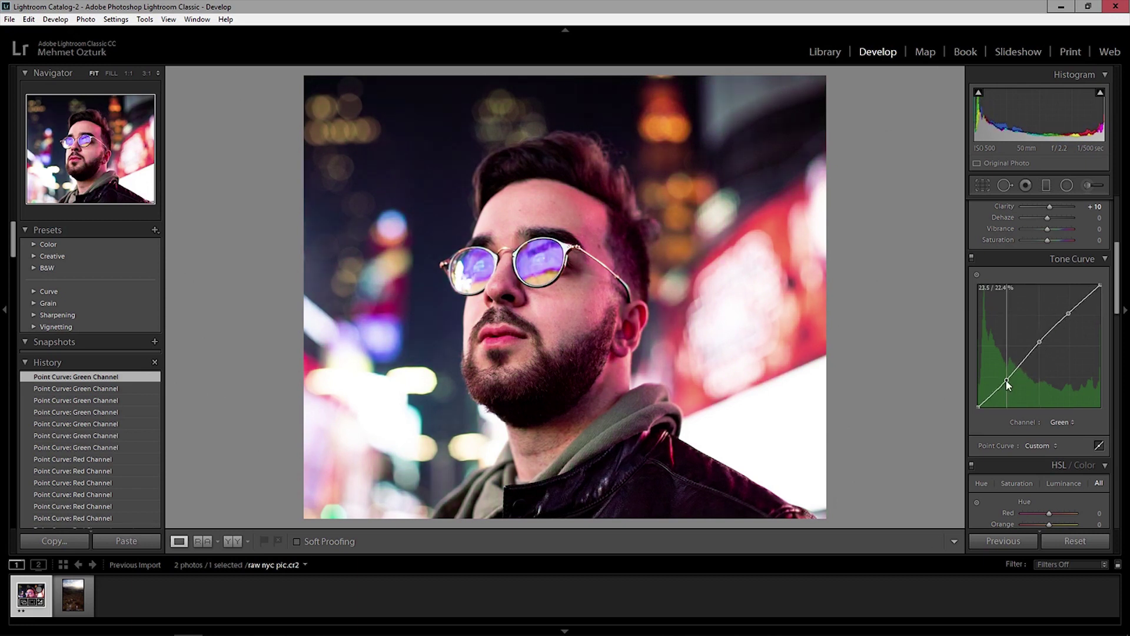
Step: Switch to the Blue channel curve and add midtone and highlight points
{"action": "left_click", "coordinate": [1061, 423]}
{"action": "left_click", "coordinate": [1054, 475]}
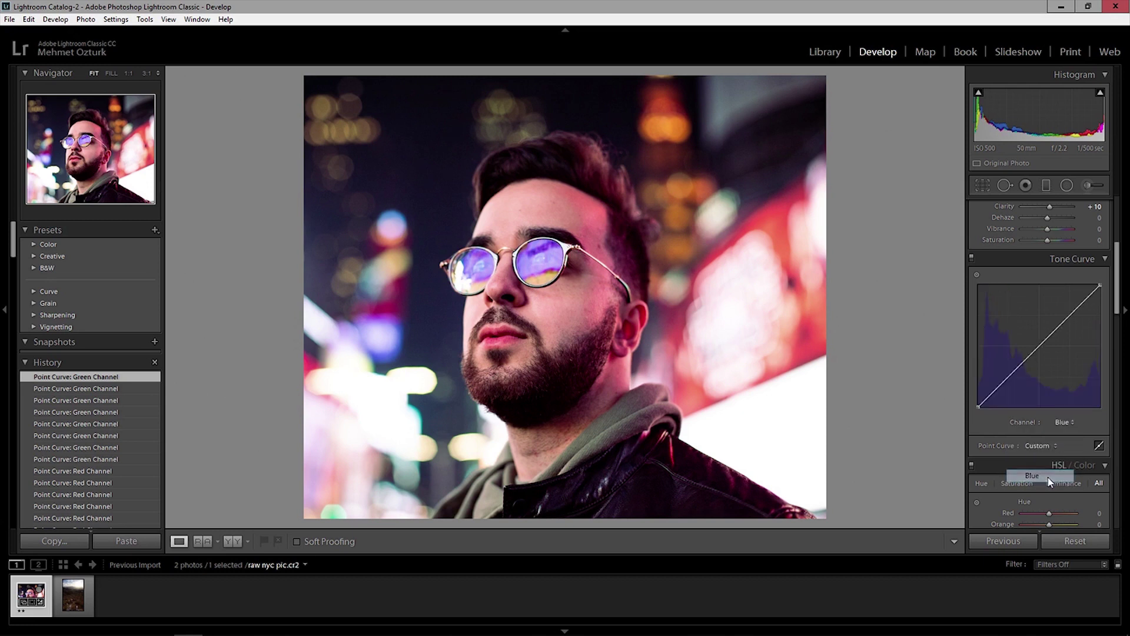
{"action": "left_click", "coordinate": [1040, 345]}
{"action": "left_click", "coordinate": [1071, 314]}
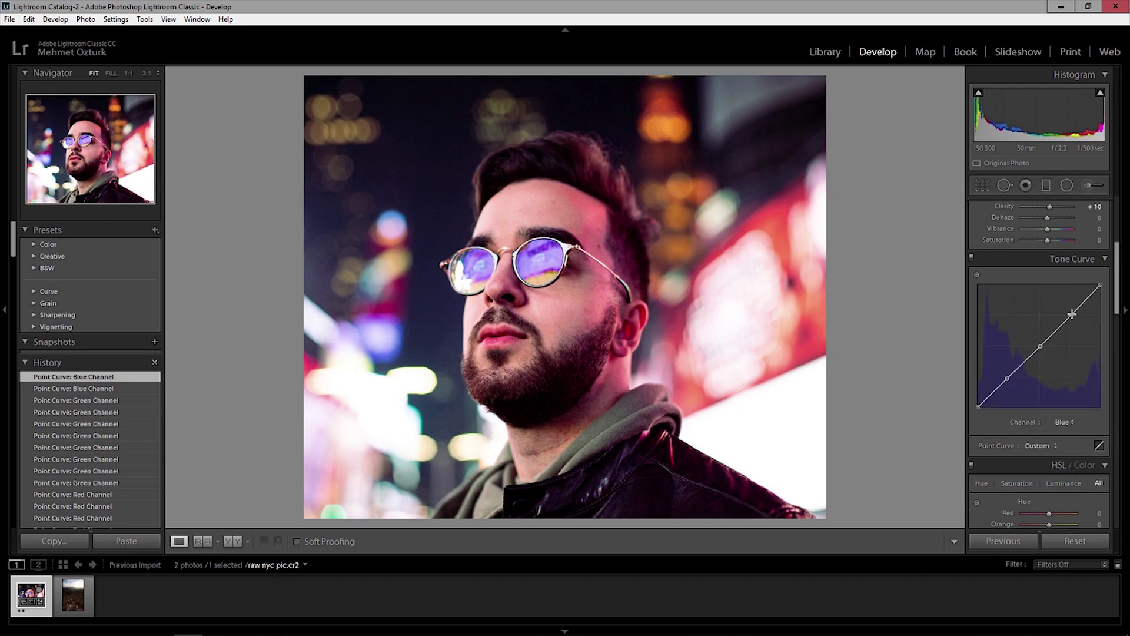
Step: Pull the blue curve's shadow point down, adjust its middle, then toggle the tone curve to compare, leaving it on
{"action": "left_click_drag", "start_coordinate": [1010, 378], "coordinate": [1010, 382]}
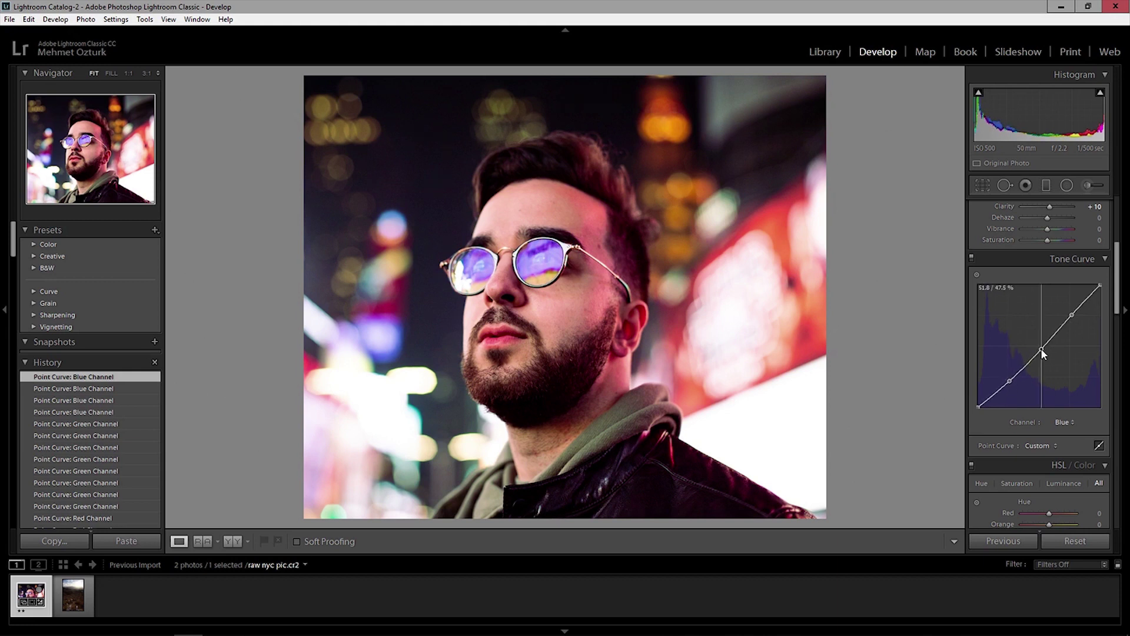
{"action": "left_click_drag", "start_coordinate": [1042, 346], "coordinate": [1070, 315]}
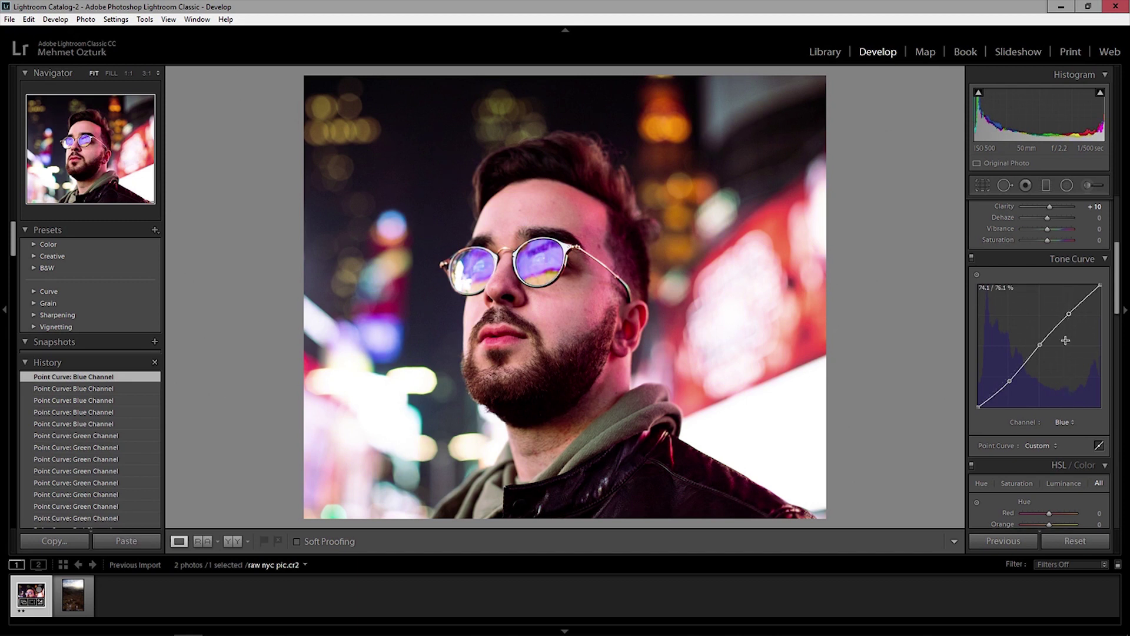
{"action": "left_click", "coordinate": [972, 258]}
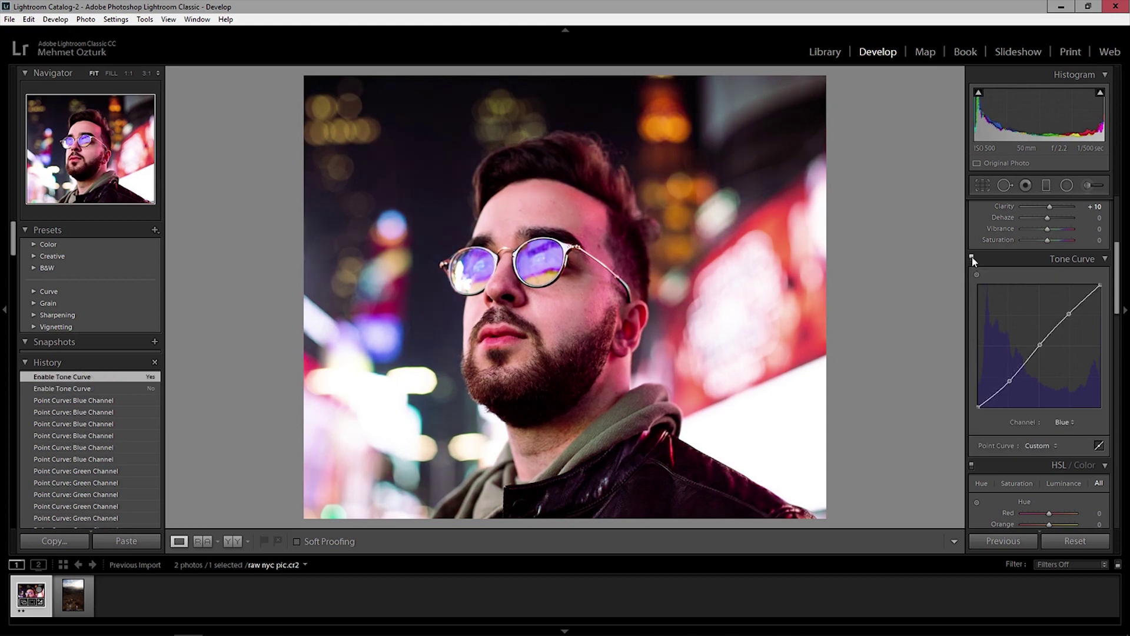
{"action": "left_click", "coordinate": [972, 259]}
{"action": "left_click", "coordinate": [972, 259]}
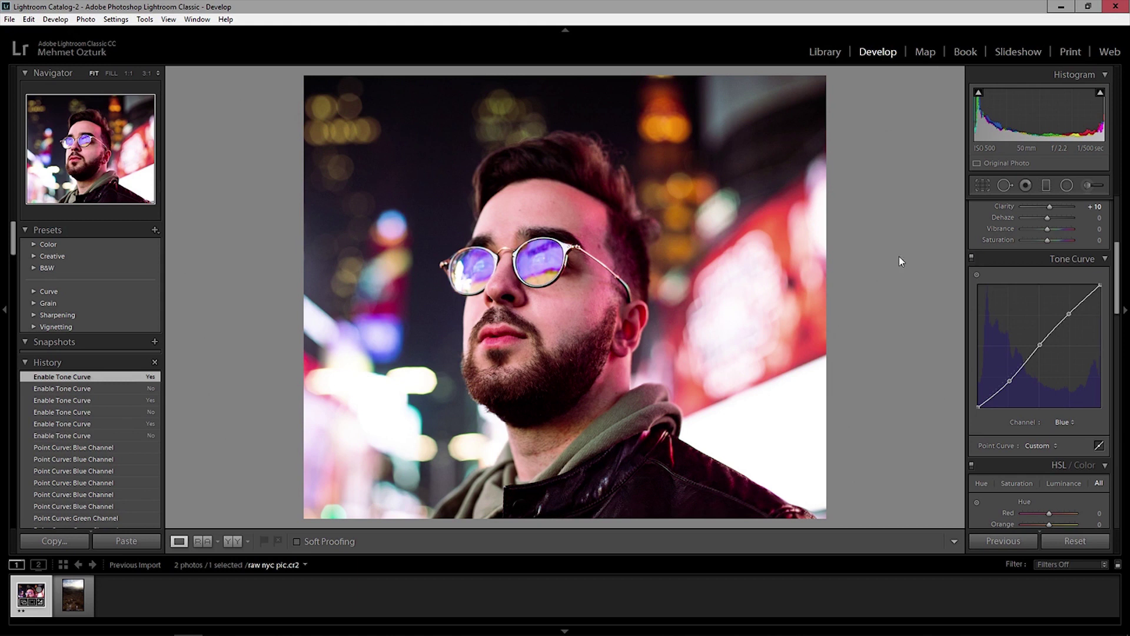
{"action": "left_click", "coordinate": [972, 259]}
{"action": "left_click", "coordinate": [973, 259]}
{"action": "left_click_drag", "start_coordinate": [1119, 278], "coordinate": [1118, 328]}
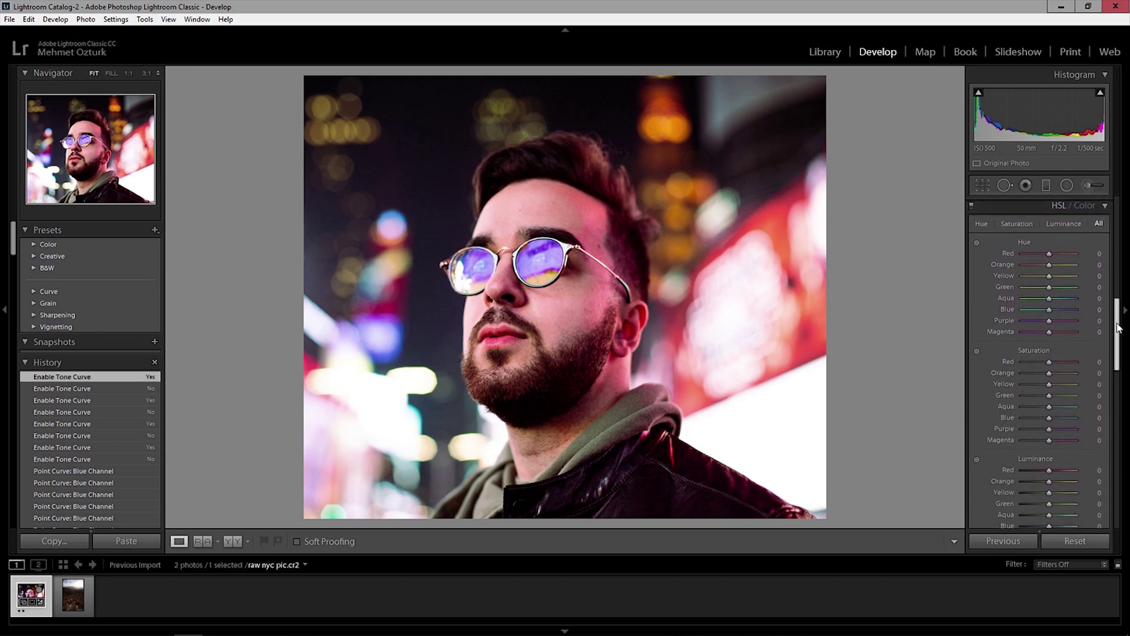
Step: Set HSL hue Red +2, Orange -2, Purple +7, Magenta +4; saturation Red +11, Orange +7, Yellow +11, Green +2
{"action": "mouse_move", "coordinate": [1119, 329]}
{"action": "left_mouse_down"}
{"action": "mouse_move", "coordinate": [1119, 343]}
{"action": "mouse_move", "coordinate": [1121, 313]}
{"action": "left_mouse_up"}
{"action": "left_click_drag", "start_coordinate": [1119, 332], "coordinate": [1119, 330]}
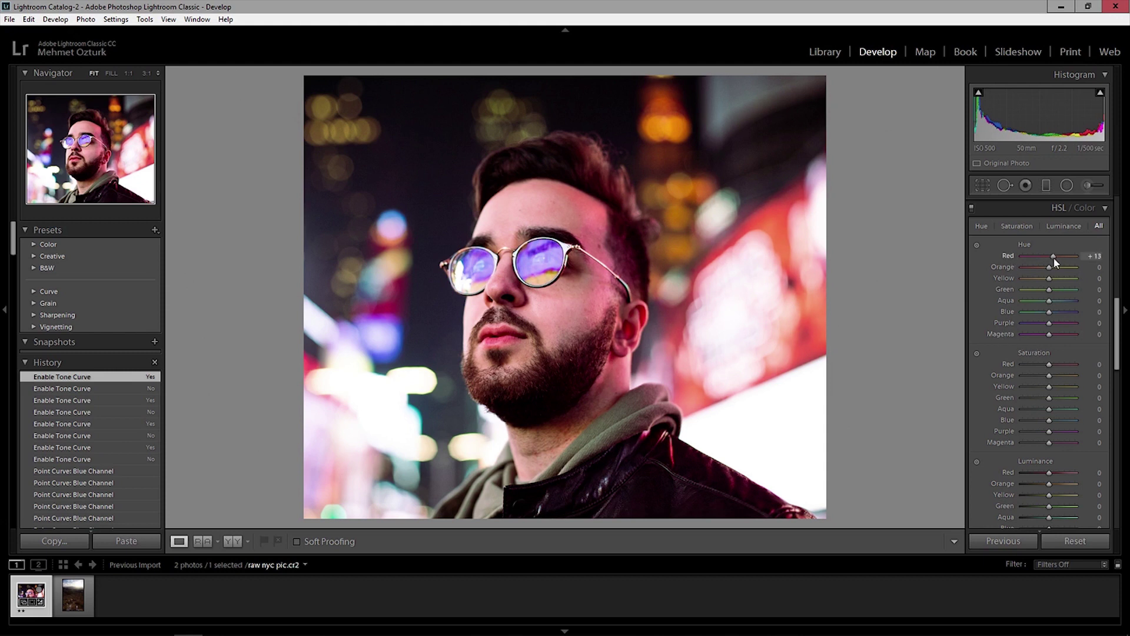
{"action": "left_click_drag", "start_coordinate": [1054, 260], "coordinate": [1047, 269]}
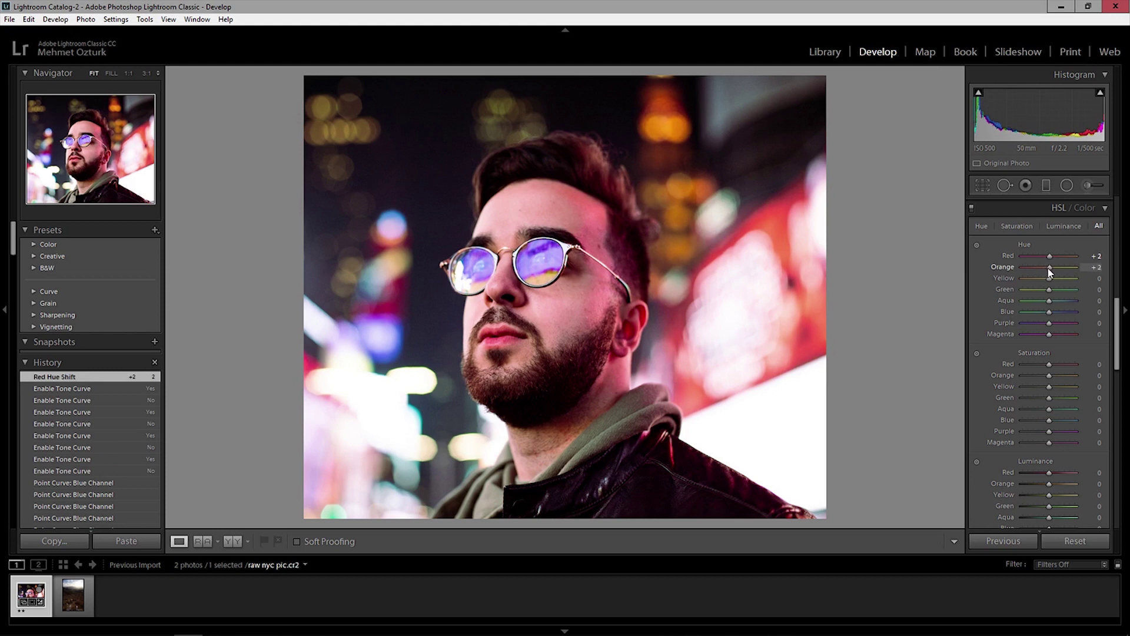
{"action": "left_click_drag", "start_coordinate": [1049, 323], "coordinate": [1051, 399]}
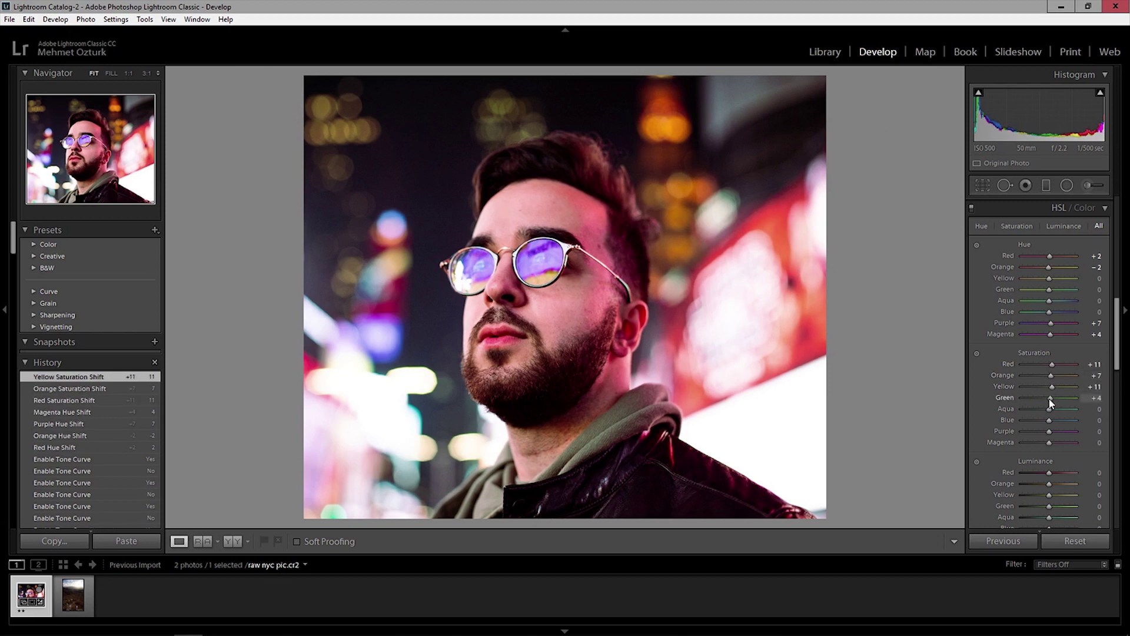
{"action": "scroll", "coordinate": [1055, 388], "scroll_direction": "down", "scroll_amount": 3}
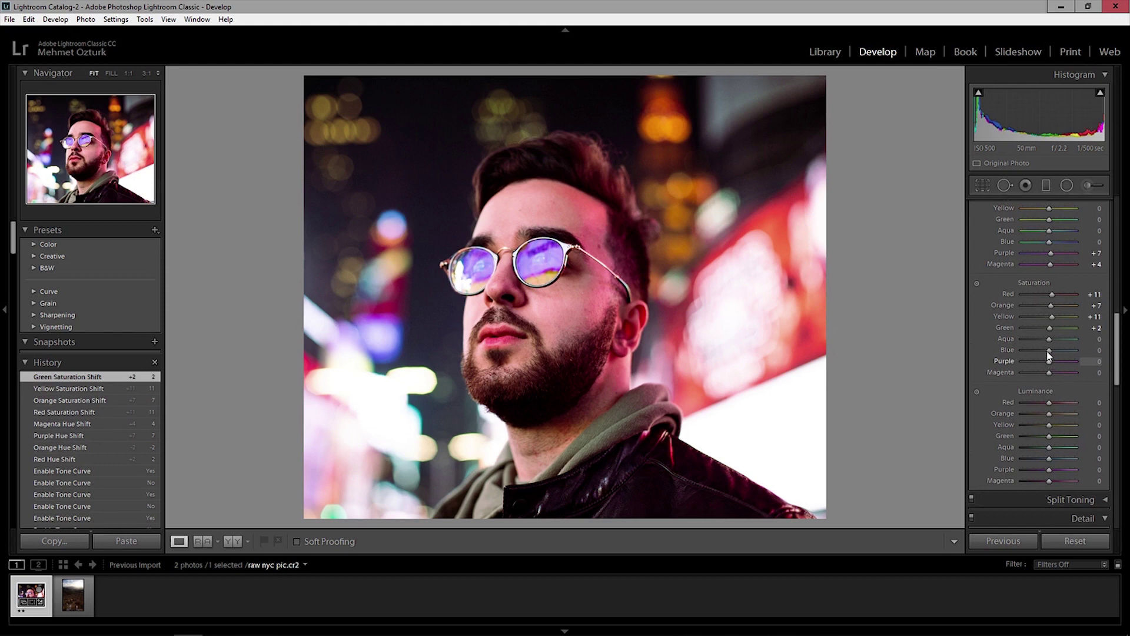
Step: Lower Magenta saturation slightly, raise Orange luminance to +4, and set Red hue to -9
{"action": "left_click_drag", "start_coordinate": [1048, 373], "coordinate": [1052, 368]}
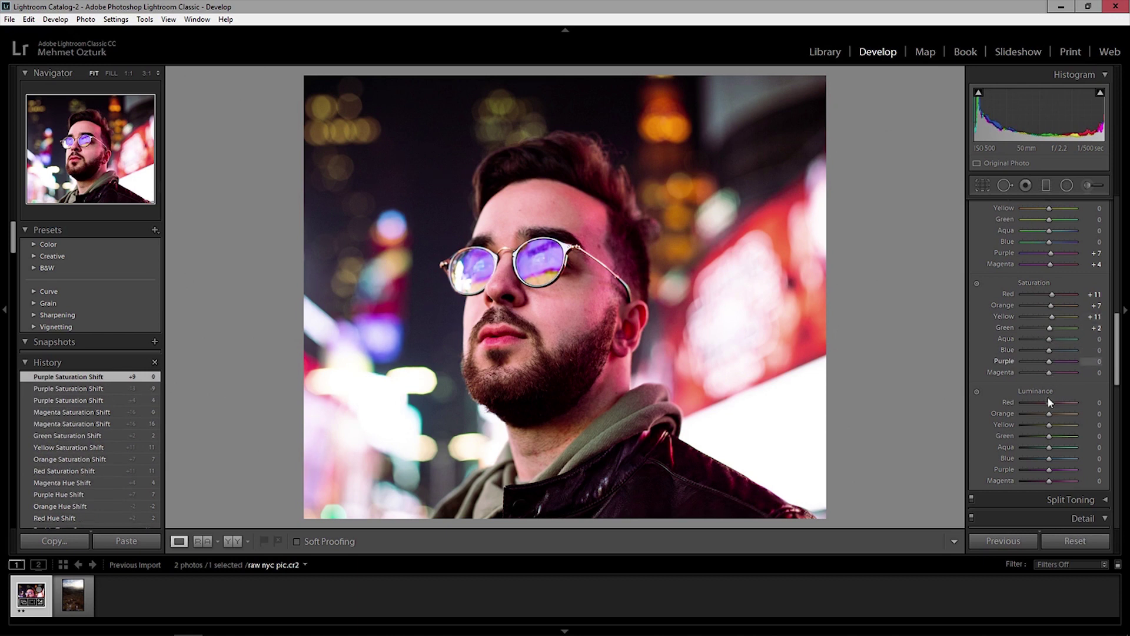
{"action": "left_click_drag", "start_coordinate": [1049, 403], "coordinate": [1047, 415]}
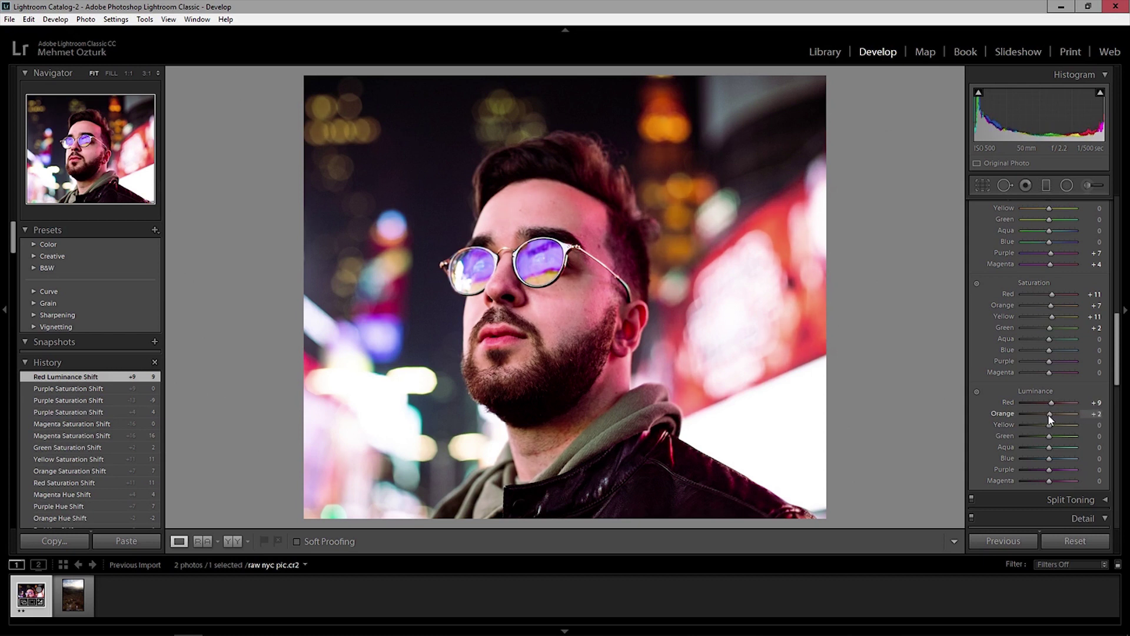
{"action": "left_click_drag", "start_coordinate": [1117, 349], "coordinate": [1123, 341]}
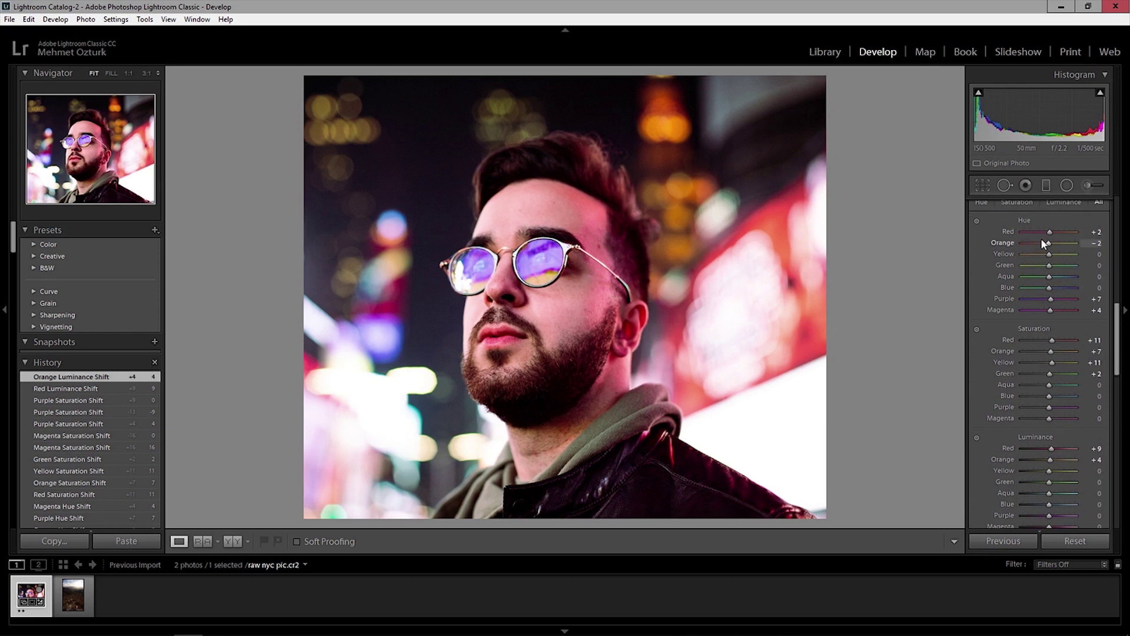
{"action": "left_click_drag", "start_coordinate": [1048, 232], "coordinate": [1047, 234]}
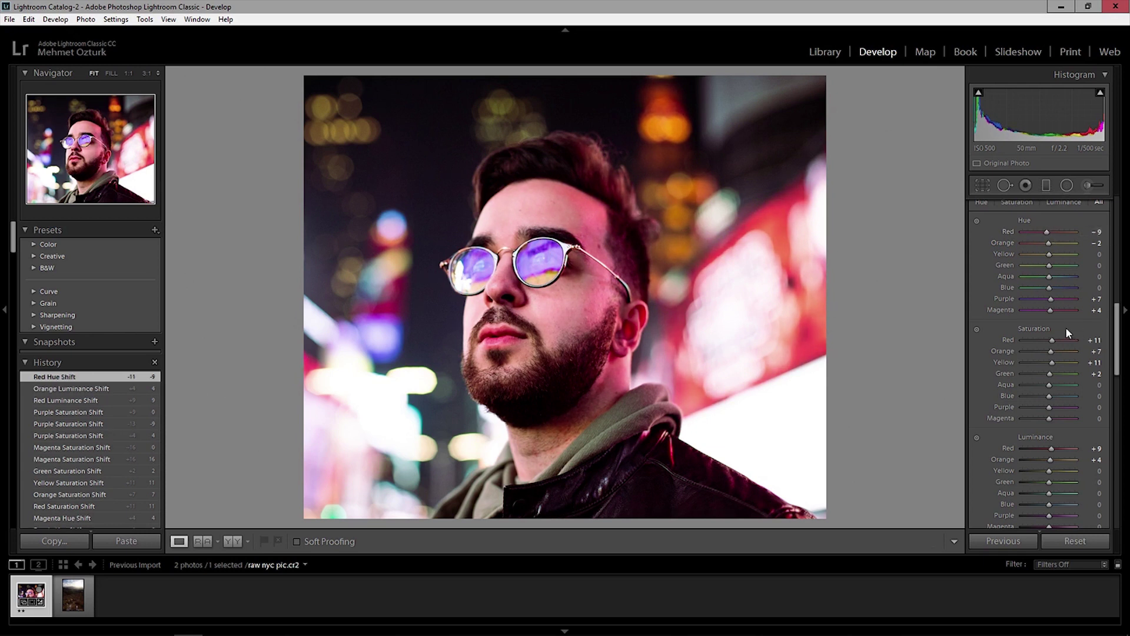
Step: Set Red saturation to +7 and Red luminance to -4
{"action": "left_click_drag", "start_coordinate": [1054, 340], "coordinate": [1051, 341]}
{"action": "left_click_drag", "start_coordinate": [1120, 315], "coordinate": [1118, 330]}
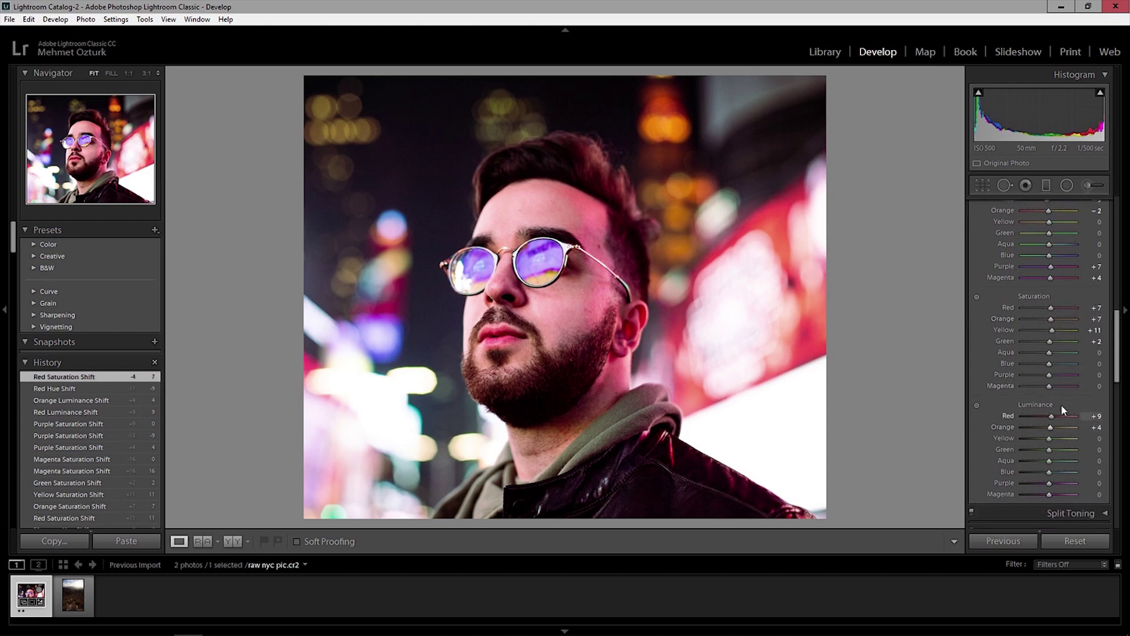
{"action": "scroll", "coordinate": [1116, 363], "scroll_direction": "down", "scroll_amount": 3}
{"action": "left_click_drag", "start_coordinate": [1051, 362], "coordinate": [1051, 366]}
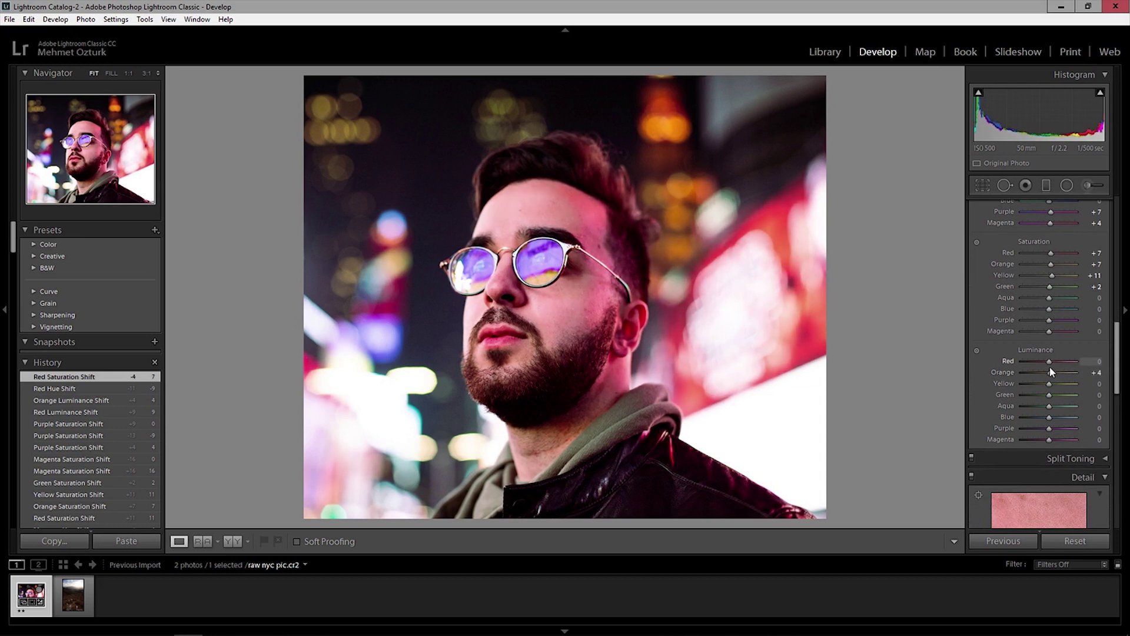
{"action": "left_click_drag", "start_coordinate": [1053, 371], "coordinate": [1050, 371]}
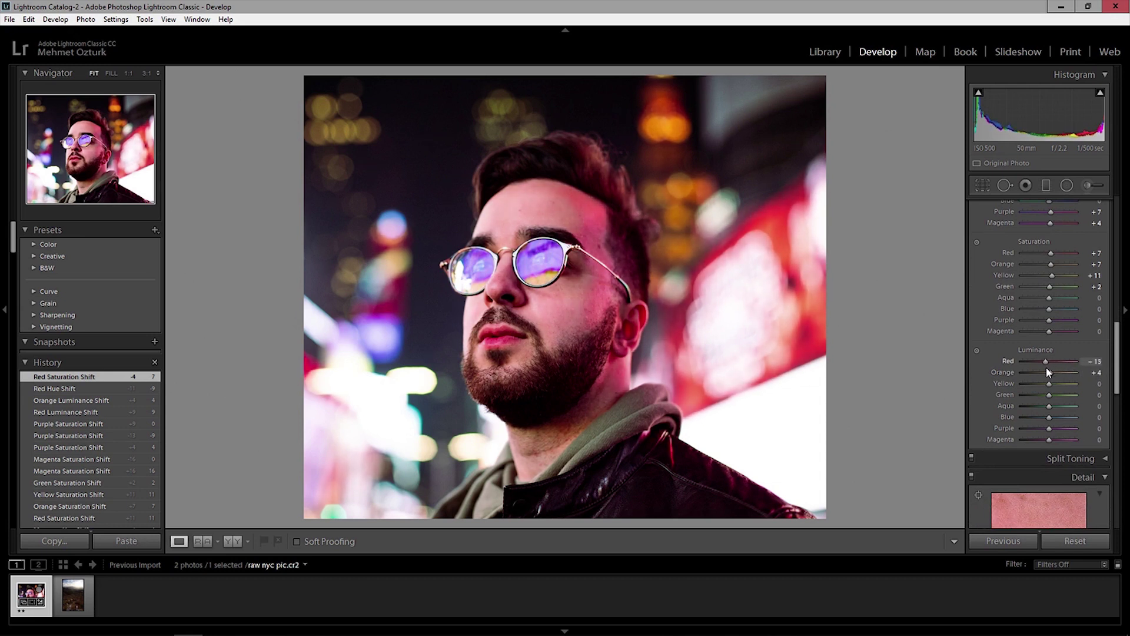
{"action": "left_click_drag", "start_coordinate": [1119, 333], "coordinate": [1105, 435]}
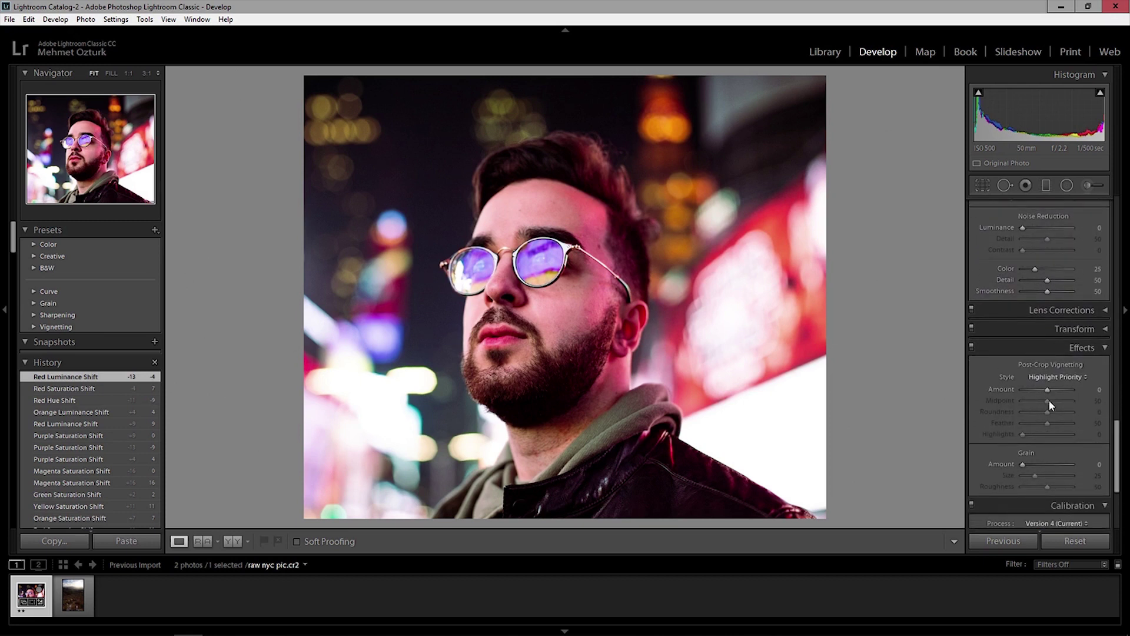
Step: Set Post-Crop Vignetting Amount to -2 and draw a radial filter ellipse around the man's face
{"action": "left_click_drag", "start_coordinate": [1048, 390], "coordinate": [1047, 390]}
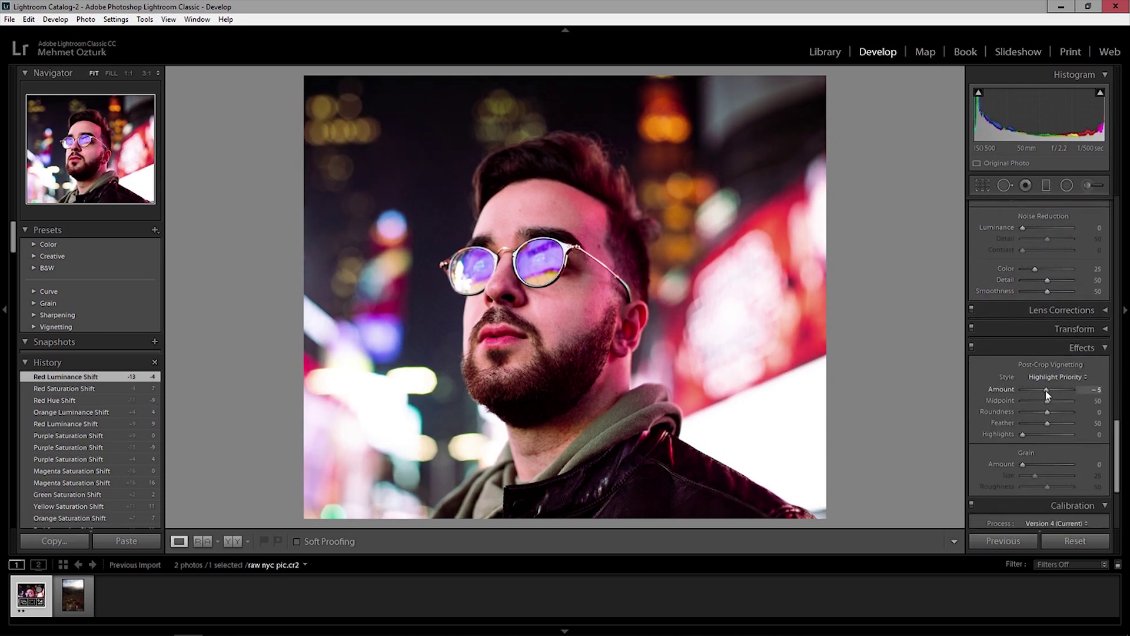
{"action": "left_click_drag", "start_coordinate": [1117, 448], "coordinate": [1105, 212]}
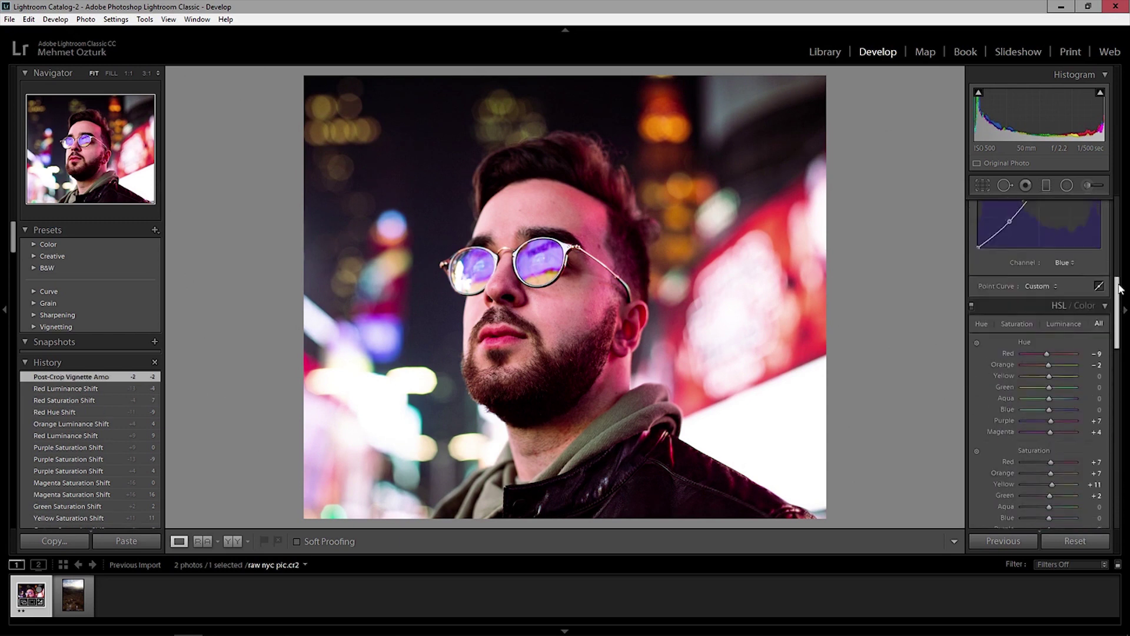
{"action": "left_click", "coordinate": [1066, 185]}
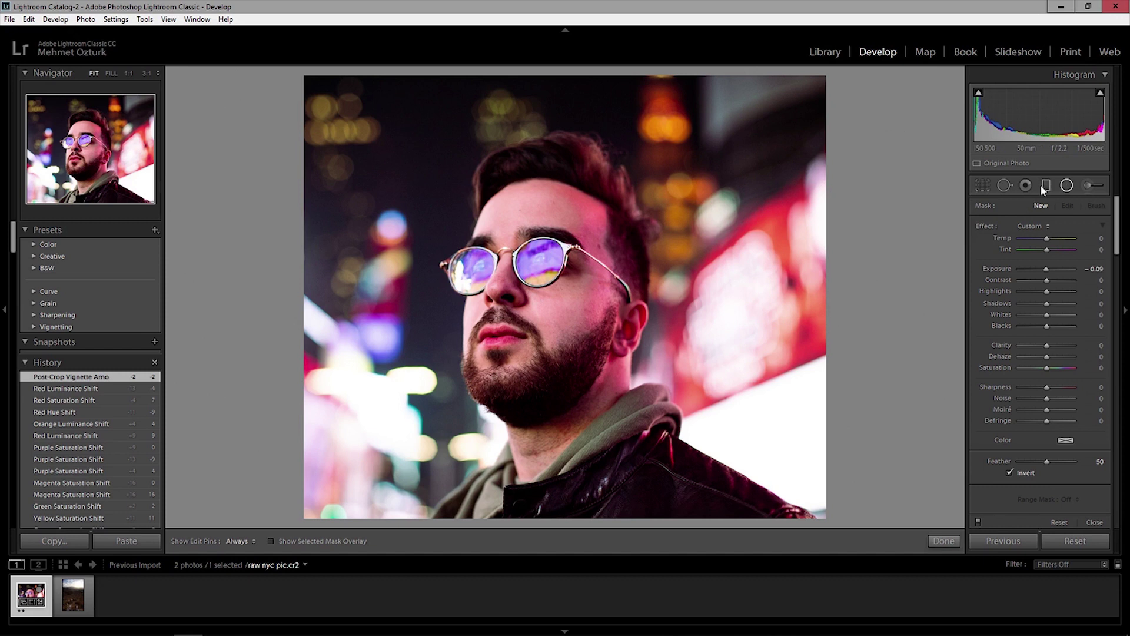
{"action": "mouse_move", "coordinate": [544, 290]}
{"action": "left_mouse_down"}
{"action": "mouse_move", "coordinate": [663, 139]}
{"action": "mouse_move", "coordinate": [784, 73]}
{"action": "left_mouse_up"}
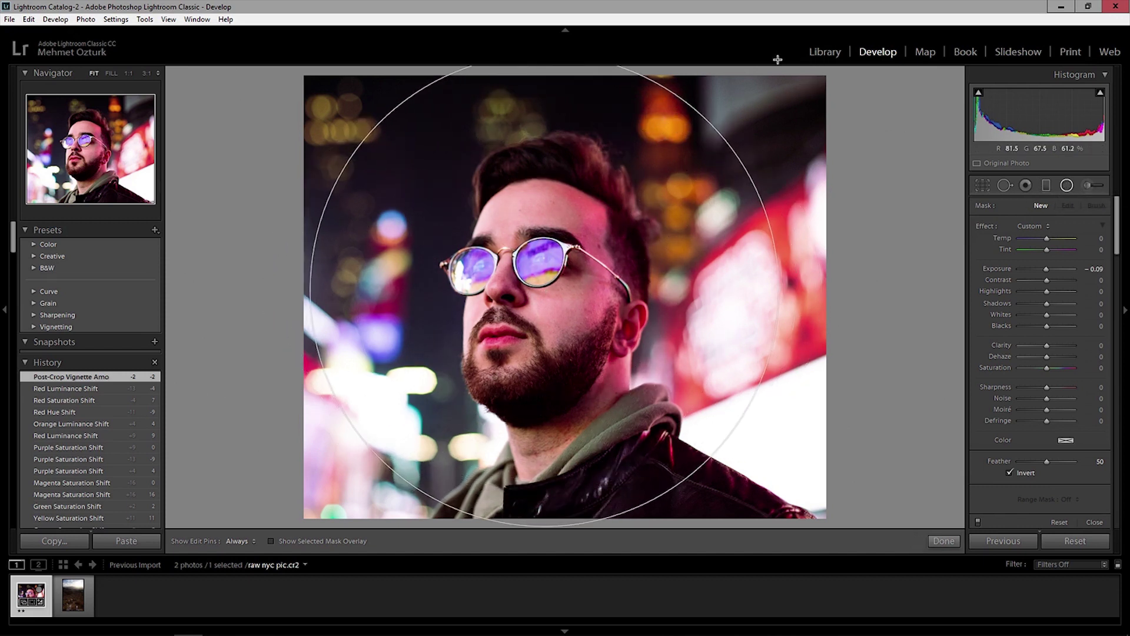
Step: Position the radial filter, leave Invert unchecked, and set its Exposure to -0.44
{"action": "left_click_drag", "start_coordinate": [544, 291], "coordinate": [562, 296]}
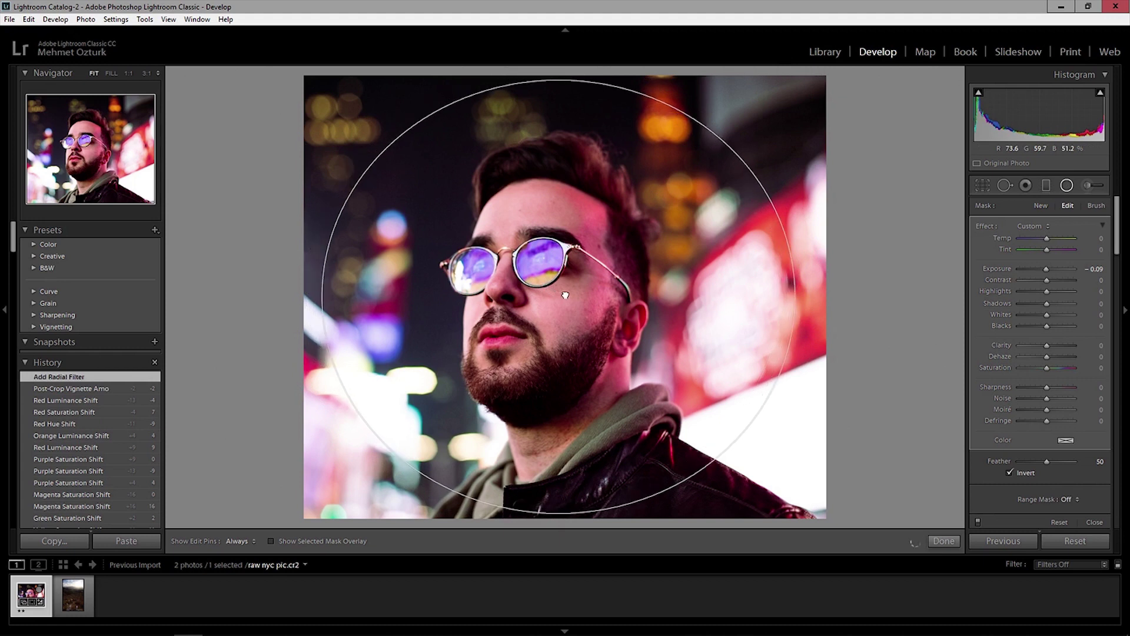
{"action": "left_click", "coordinate": [1010, 473]}
{"action": "left_click_drag", "start_coordinate": [1054, 269], "coordinate": [1046, 271]}
{"action": "left_click", "coordinate": [1010, 473]}
{"action": "left_click_drag", "start_coordinate": [1046, 270], "coordinate": [1046, 271]}
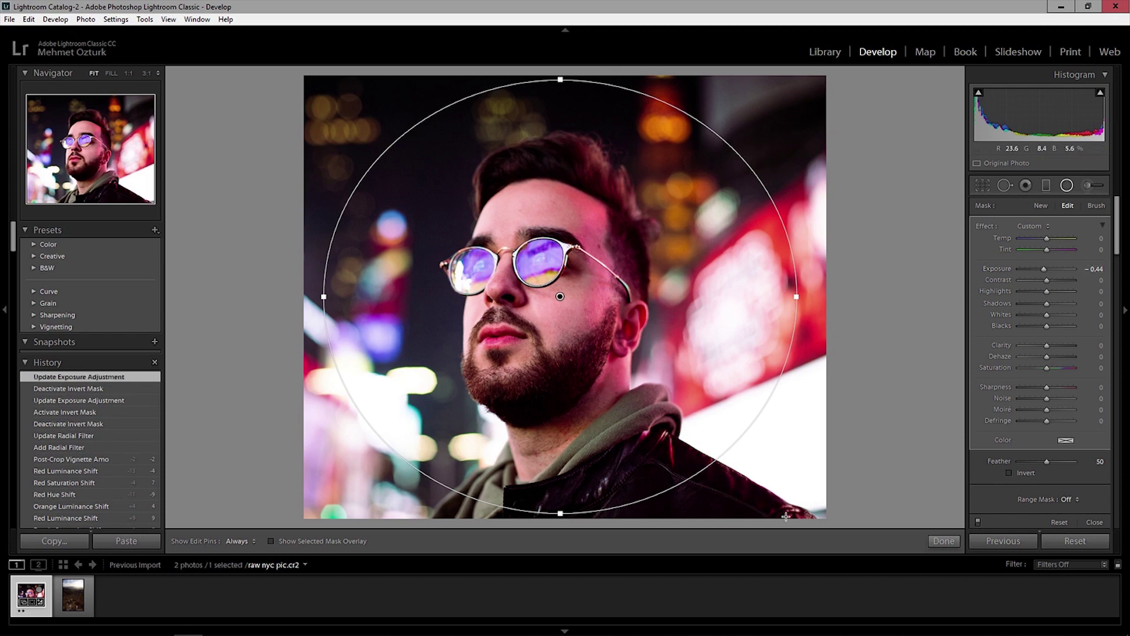
{"action": "left_click_drag", "start_coordinate": [580, 340], "coordinate": [575, 299]}
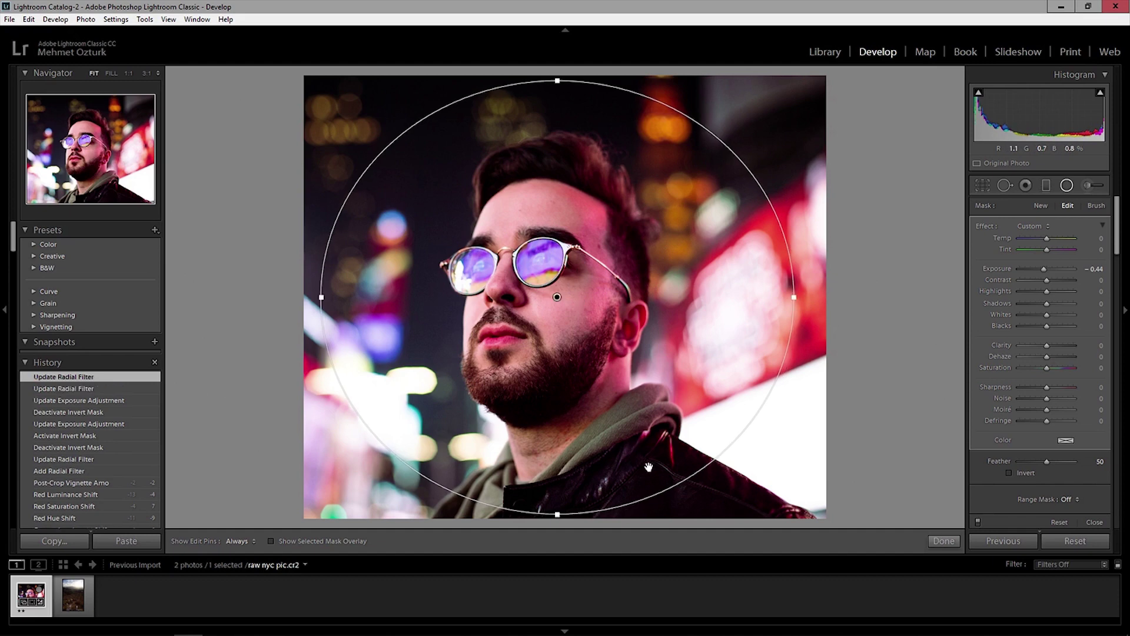
{"action": "left_click", "coordinate": [944, 540]}
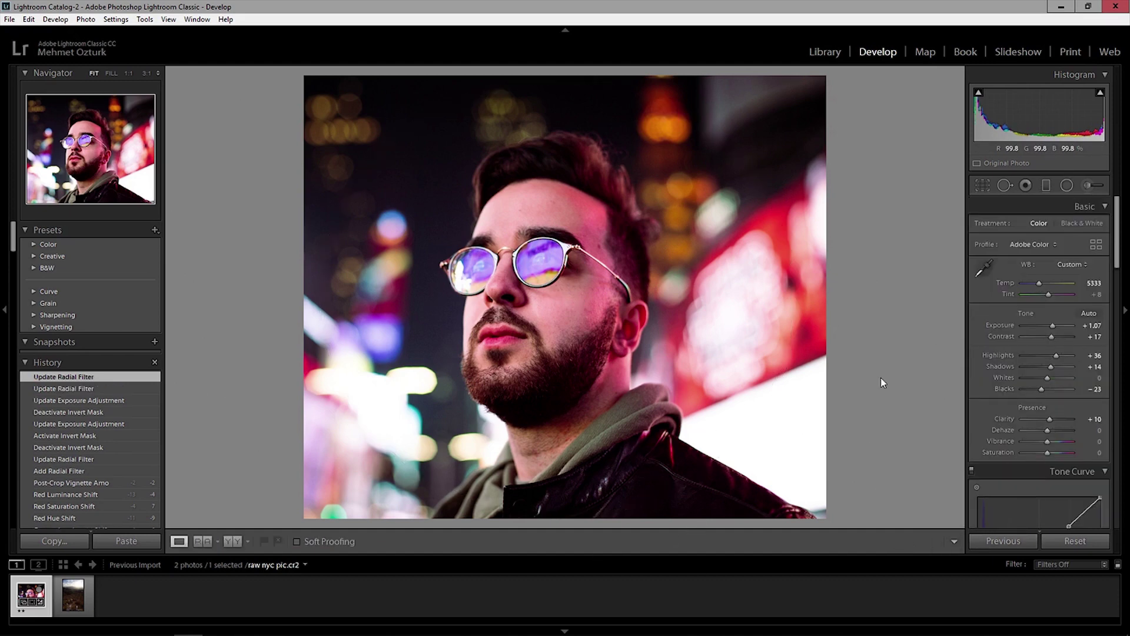
Step: View the portrait's before/after side by side, then open the landscape 'raw cali pic.cr2'
{"action": "key", "text": "y"}
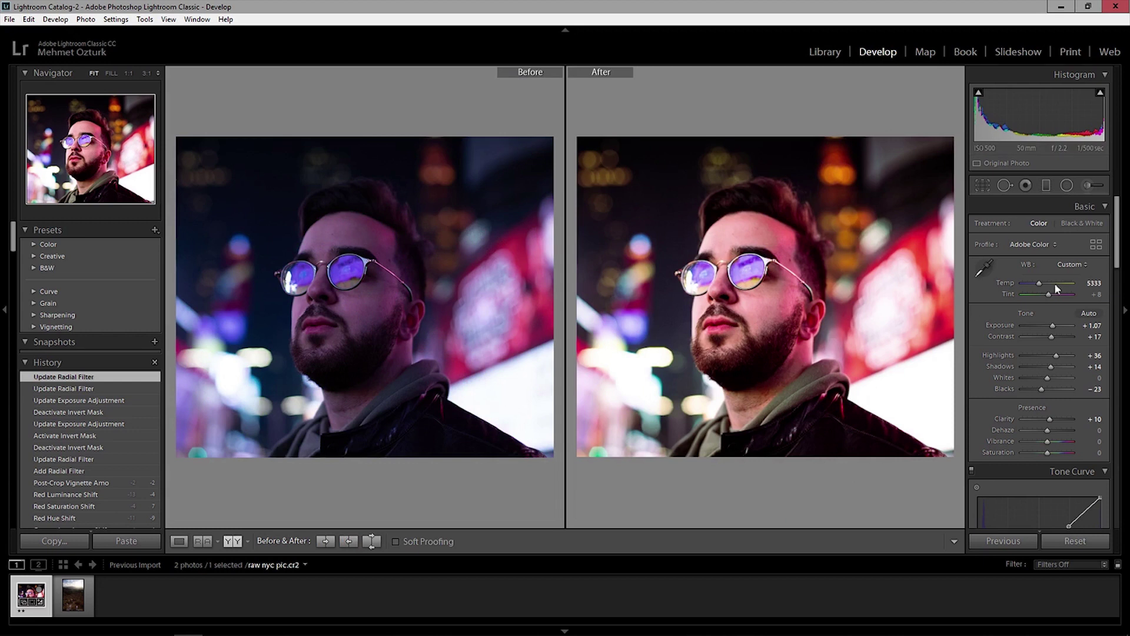
{"action": "left_click_drag", "start_coordinate": [1122, 241], "coordinate": [1113, 255]}
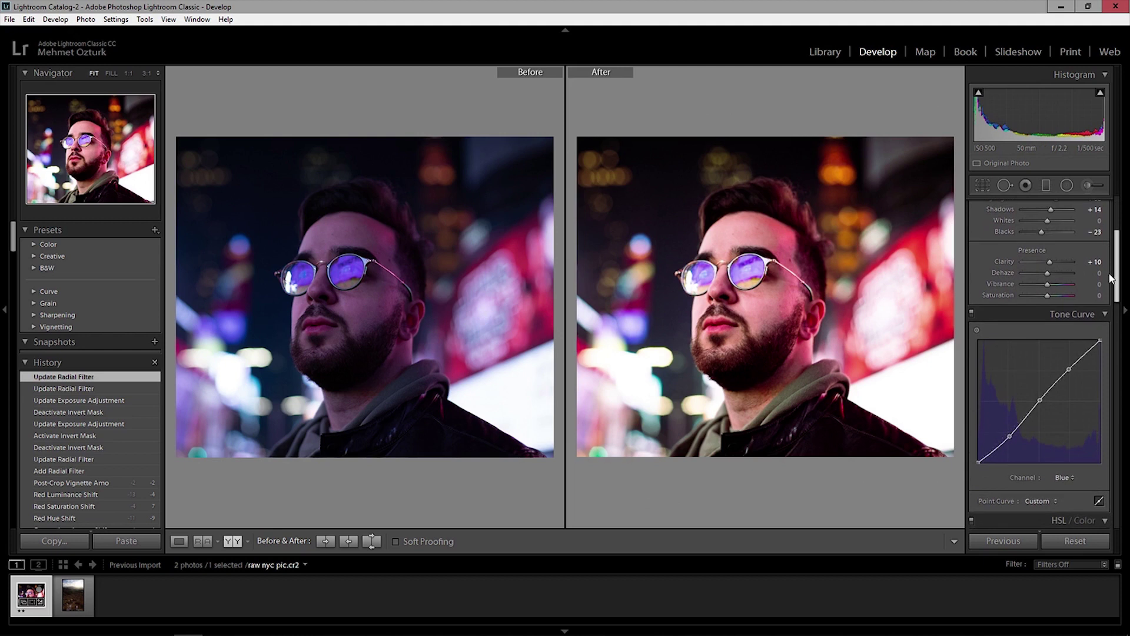
{"action": "scroll", "coordinate": [1008, 404], "scroll_direction": "down", "scroll_amount": 3}
{"action": "scroll", "coordinate": [1008, 404], "scroll_direction": "down", "scroll_amount": 3}
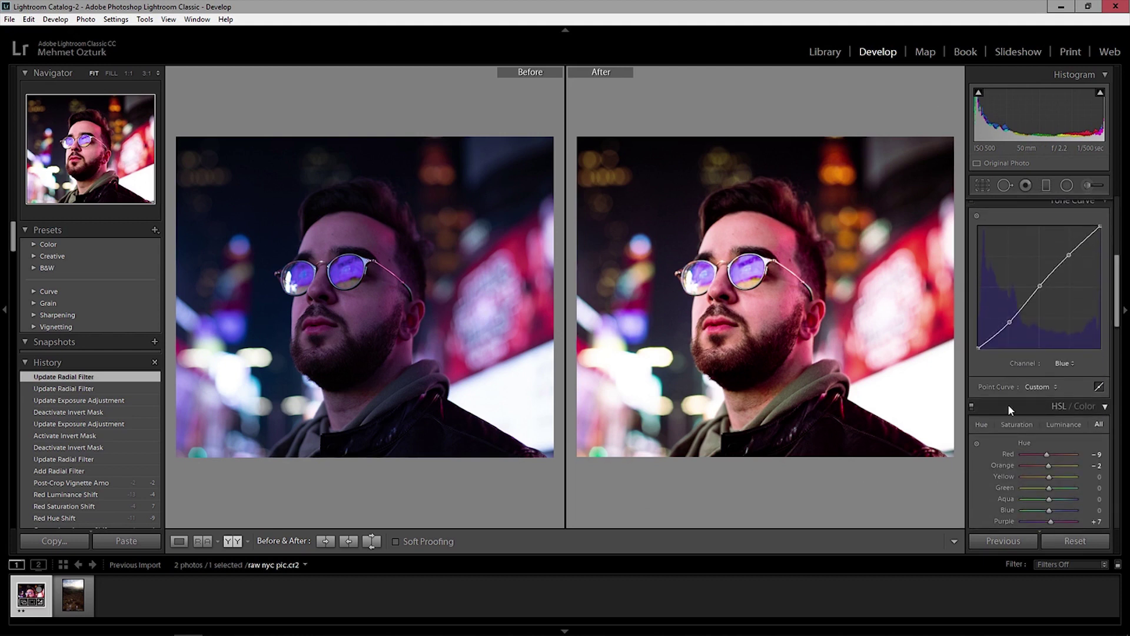
{"action": "left_click_drag", "start_coordinate": [1126, 289], "coordinate": [1117, 230]}
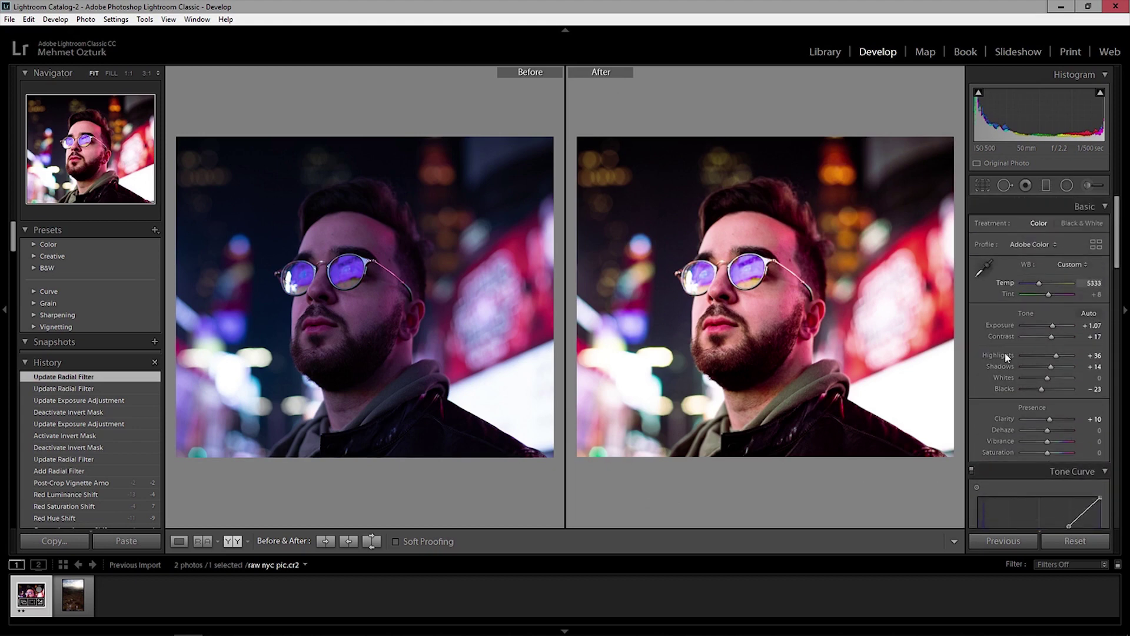
{"action": "left_click", "coordinate": [77, 595]}
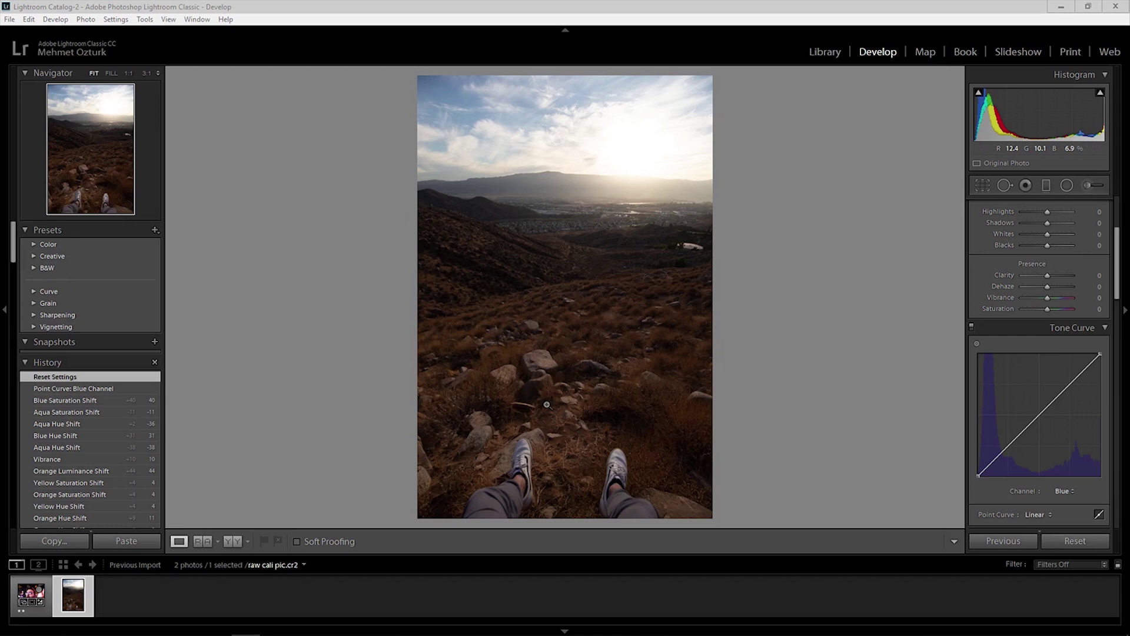
Step: Set Basic Exposure +0.95, Highlights -64, Shadows +31, Whites +10, Blacks -31, Clarity +29
{"action": "left_click_drag", "start_coordinate": [1115, 259], "coordinate": [1116, 230]}
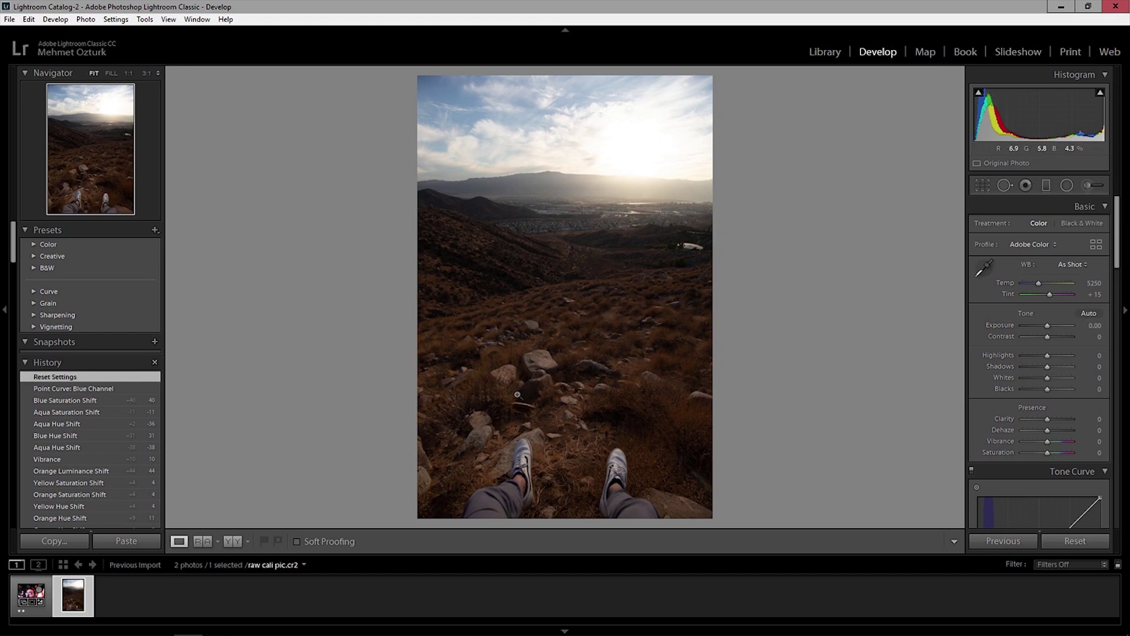
{"action": "mouse_move", "coordinate": [1049, 327]}
{"action": "left_mouse_down"}
{"action": "mouse_move", "coordinate": [1053, 362]}
{"action": "mouse_move", "coordinate": [1030, 357]}
{"action": "mouse_move", "coordinate": [1055, 367]}
{"action": "mouse_move", "coordinate": [1044, 389]}
{"action": "mouse_move", "coordinate": [1057, 419]}
{"action": "left_mouse_up"}
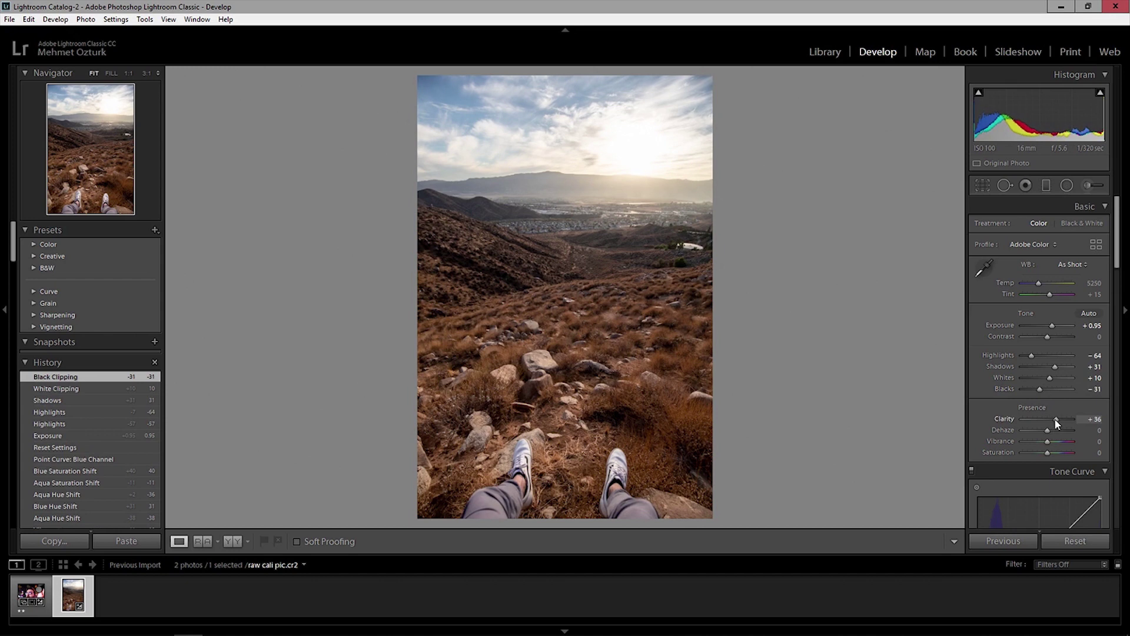
{"action": "left_click_drag", "start_coordinate": [1058, 420], "coordinate": [1052, 422]}
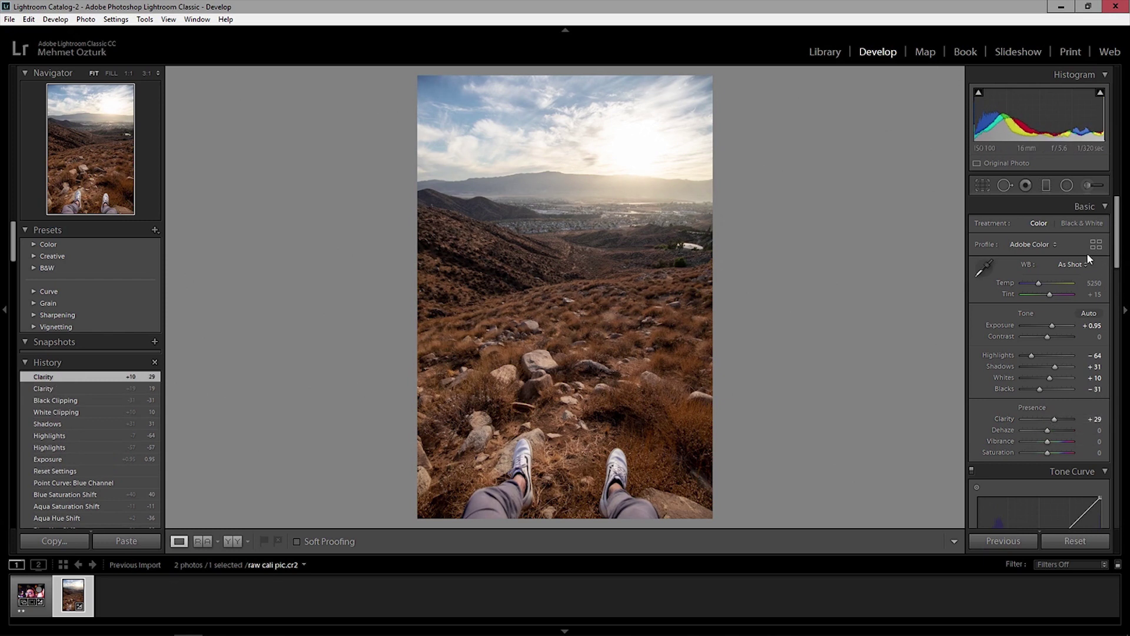
{"action": "left_click_drag", "start_coordinate": [1116, 246], "coordinate": [1115, 285]}
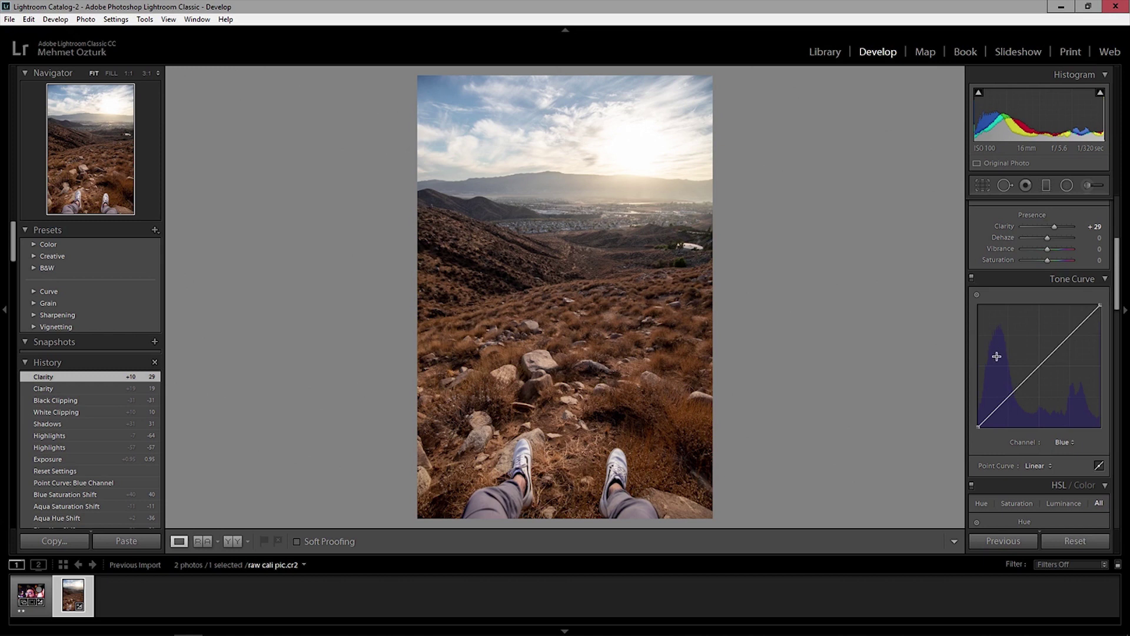
Step: Add shadow, midtone and highlight points to the blue curve, lifting the upper point slightly
{"action": "left_click", "coordinate": [1008, 399]}
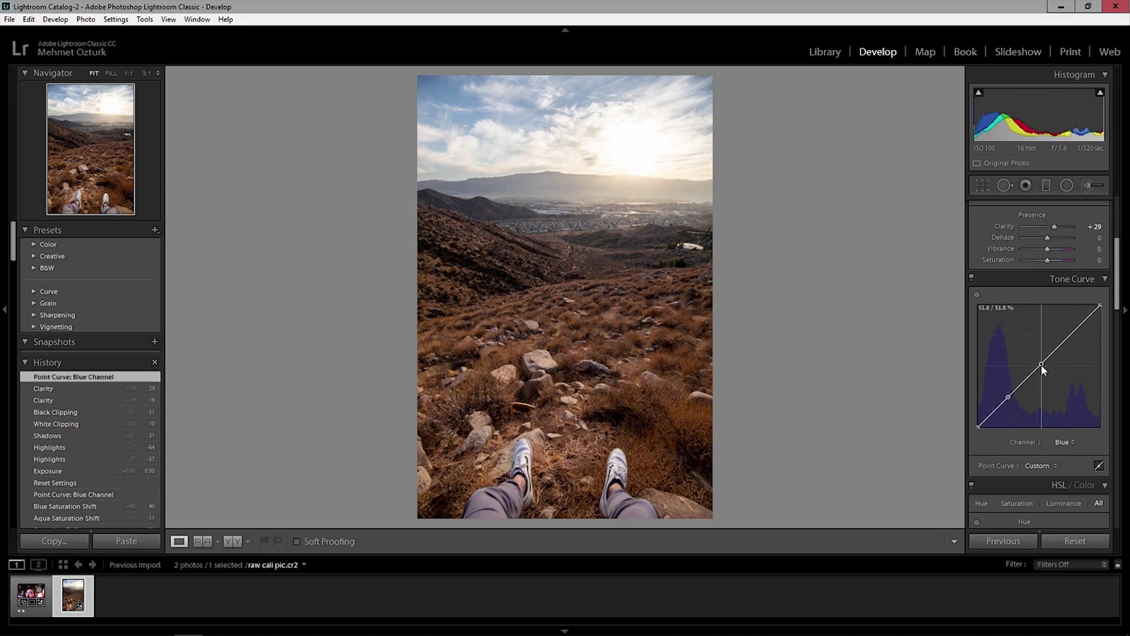
{"action": "left_click_drag", "start_coordinate": [1041, 365], "coordinate": [1040, 367]}
{"action": "left_click", "coordinate": [1070, 336]}
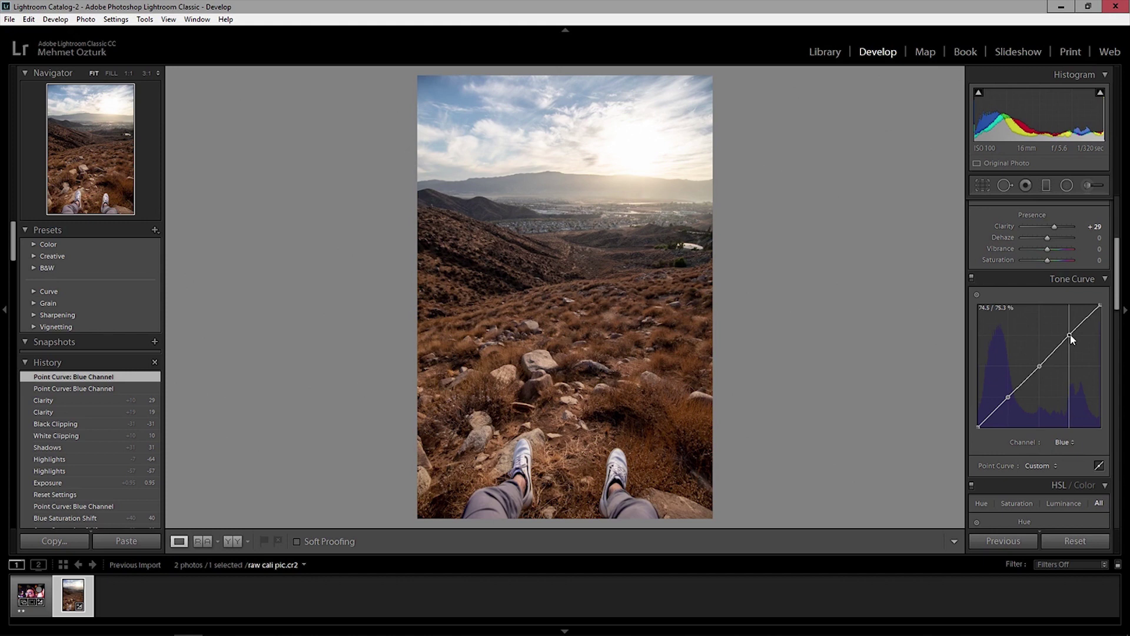
{"action": "left_click_drag", "start_coordinate": [1070, 336], "coordinate": [1068, 336]}
Step: On the Red channel curve, raise the shadow and highlight points to warm the photo
{"action": "left_click", "coordinate": [1063, 442]}
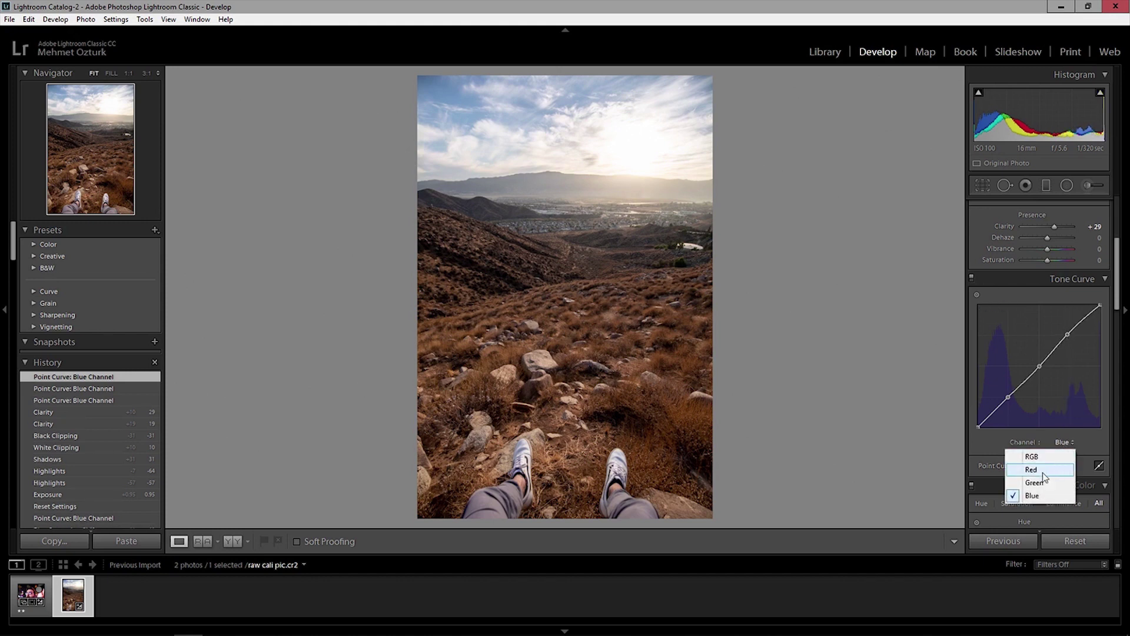
{"action": "left_click", "coordinate": [1042, 471]}
{"action": "left_click", "coordinate": [1009, 397]}
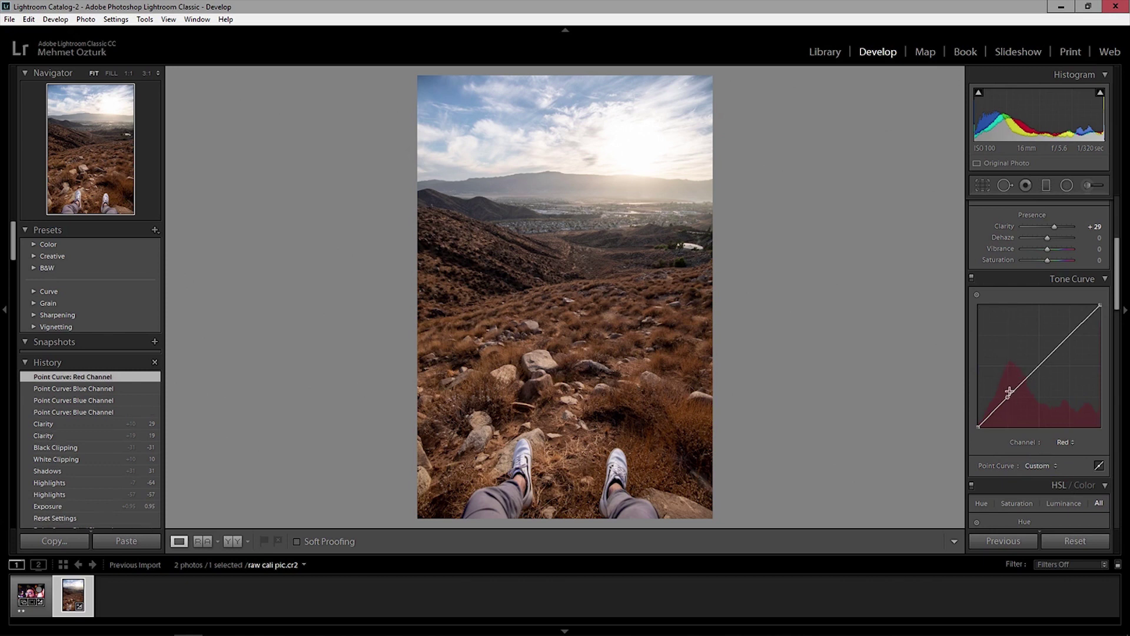
{"action": "left_click_drag", "start_coordinate": [1009, 398], "coordinate": [1009, 397]}
{"action": "left_click_drag", "start_coordinate": [1009, 399], "coordinate": [1009, 396]}
{"action": "left_click", "coordinate": [1041, 367]}
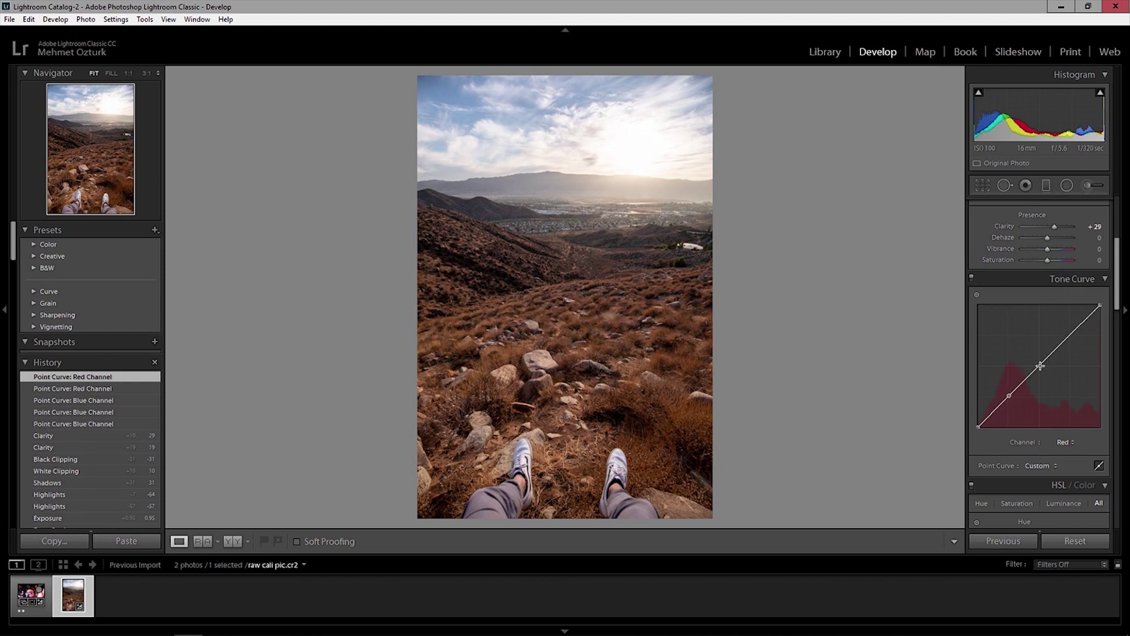
{"action": "left_click_drag", "start_coordinate": [1071, 338], "coordinate": [1071, 334]}
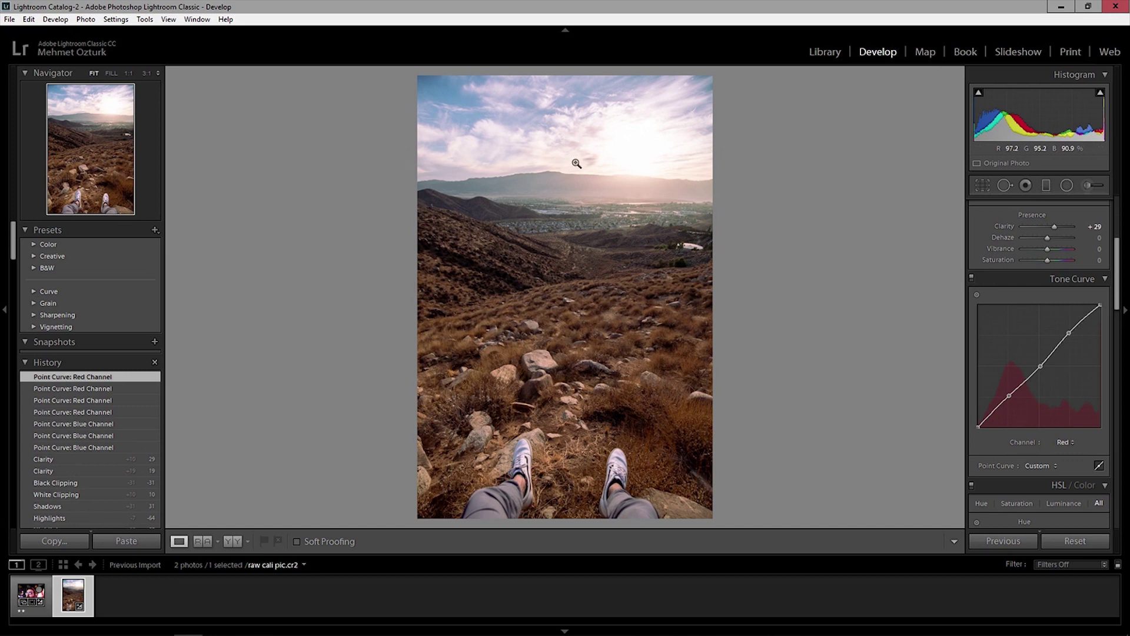
{"action": "left_click_drag", "start_coordinate": [1071, 337], "coordinate": [1071, 337]}
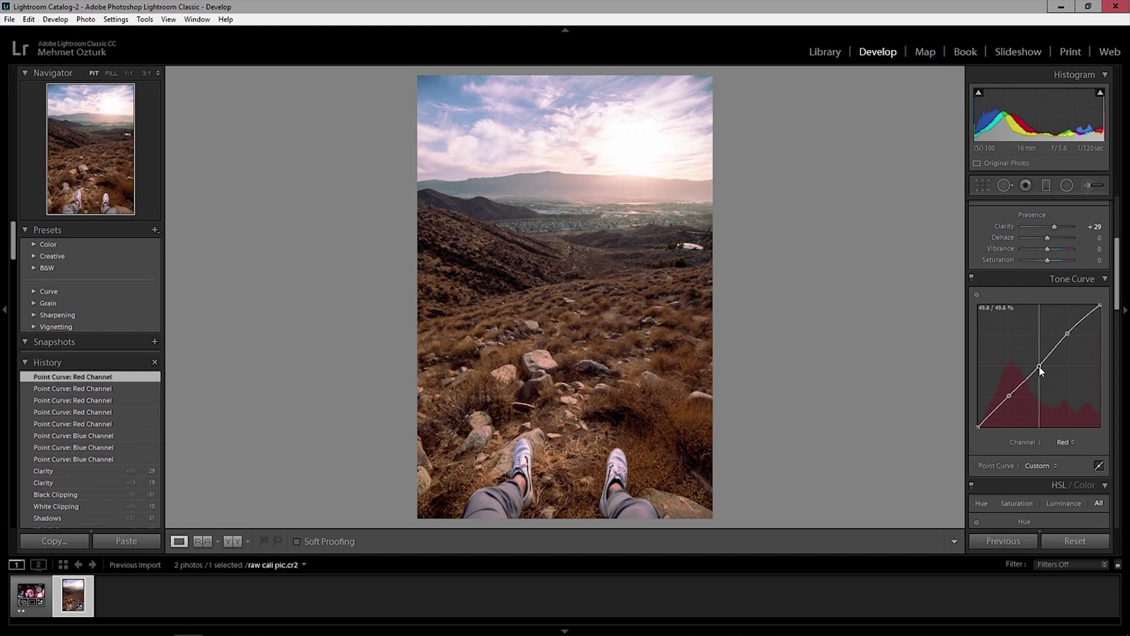
Step: Back on the Blue channel, remove the stray point, nudge the lower and upper points, and compare Before/After
{"action": "left_click", "coordinate": [1064, 442]}
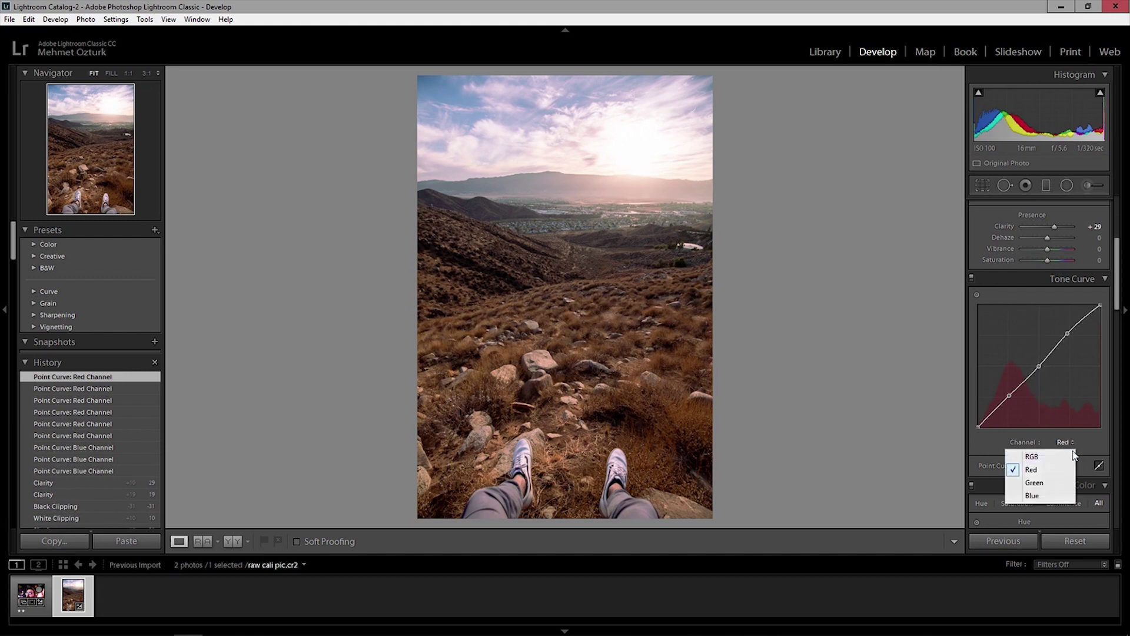
{"action": "left_click", "coordinate": [1052, 497]}
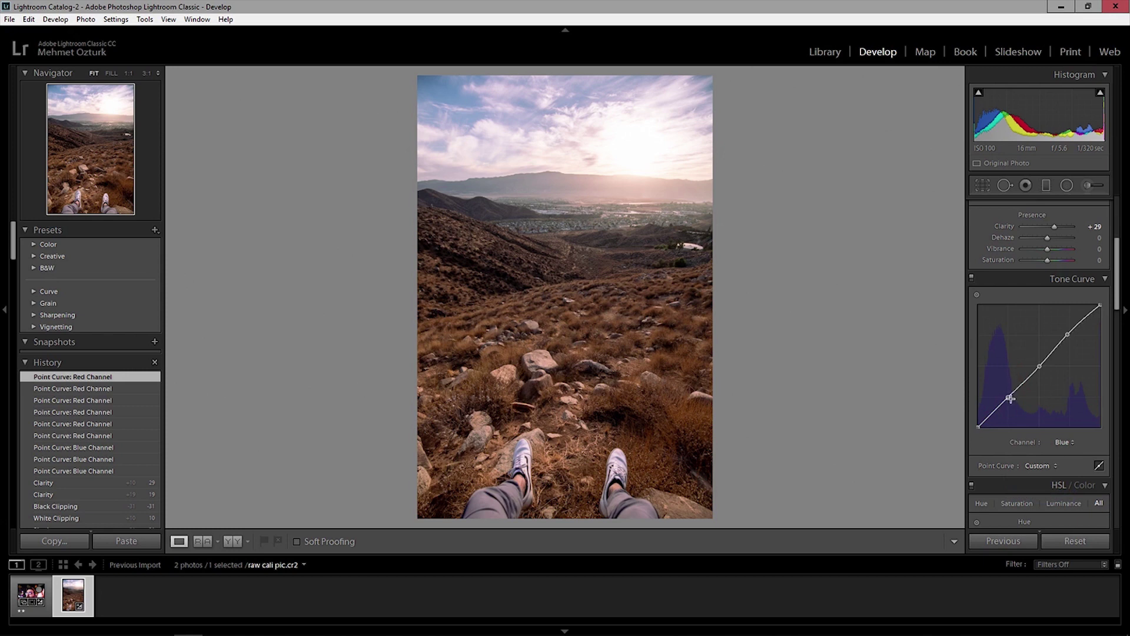
{"action": "left_click", "coordinate": [1013, 395]}
{"action": "key", "text": "ctrl+z"}
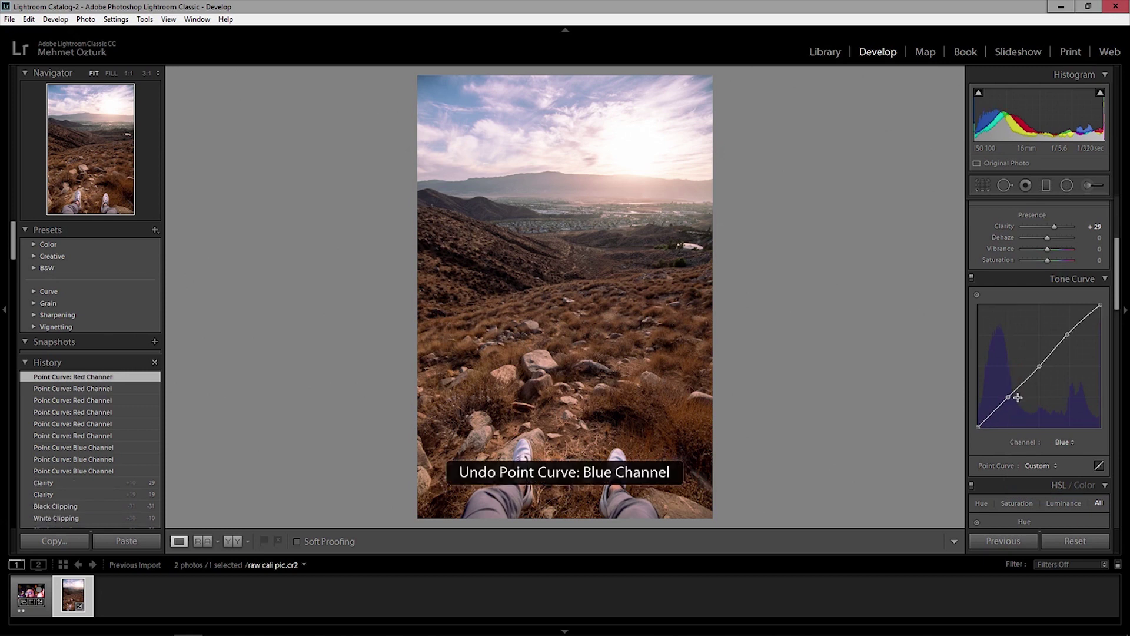
{"action": "left_click_drag", "start_coordinate": [1009, 395], "coordinate": [1009, 397]}
{"action": "left_click_drag", "start_coordinate": [1071, 337], "coordinate": [1068, 334]}
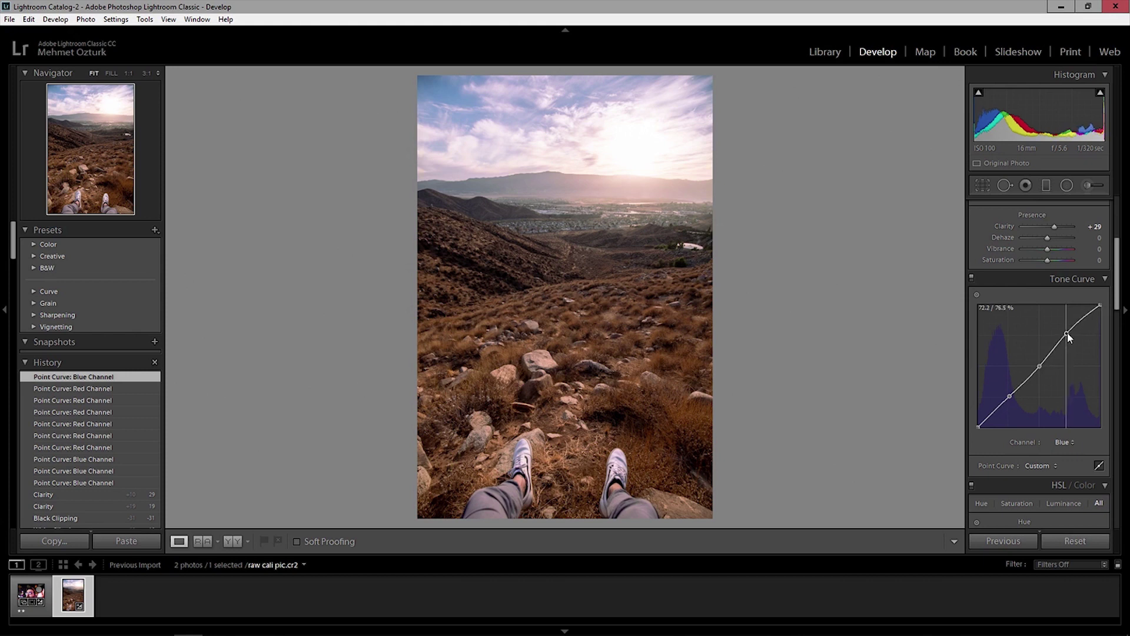
{"action": "left_click_drag", "start_coordinate": [1118, 285], "coordinate": [1119, 309]}
{"action": "key", "text": "y"}
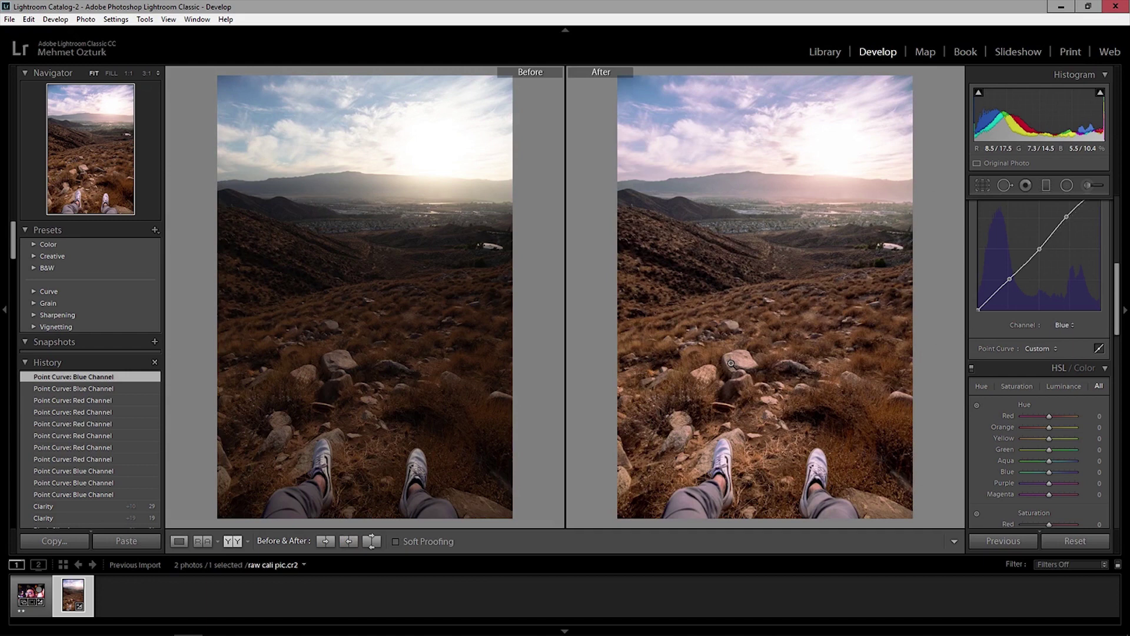
{"action": "key", "text": "y"}
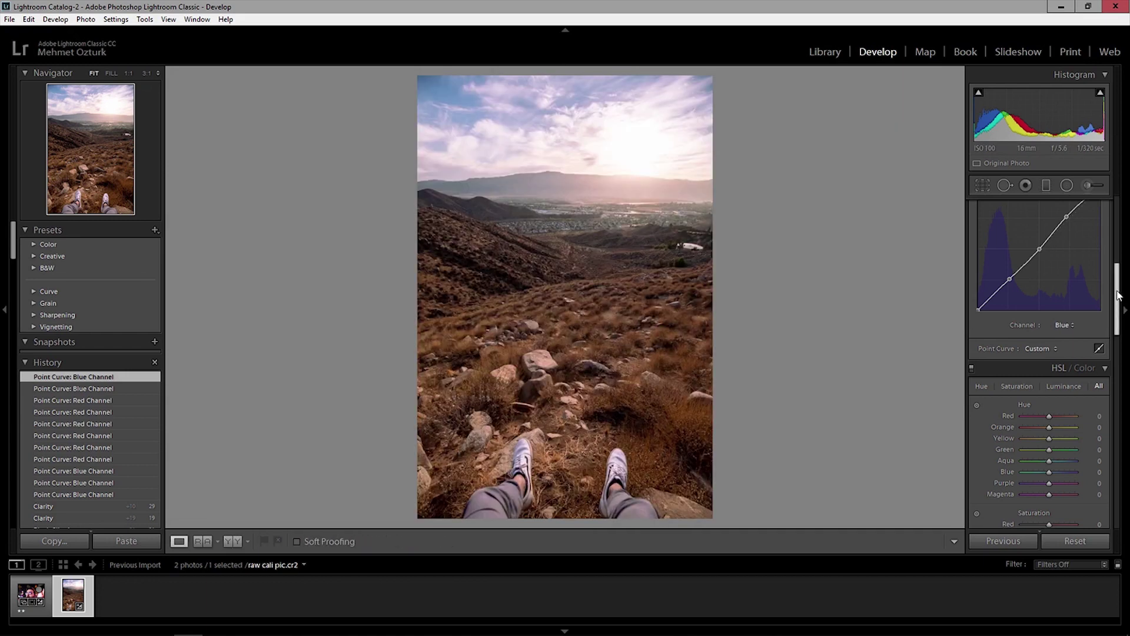
Step: Set HSL Hue Red/Orange +2, Saturation Red +24, Orange +38, Yellow +4, Orange Luminance +33
{"action": "left_click_drag", "start_coordinate": [1118, 296], "coordinate": [1118, 334]}
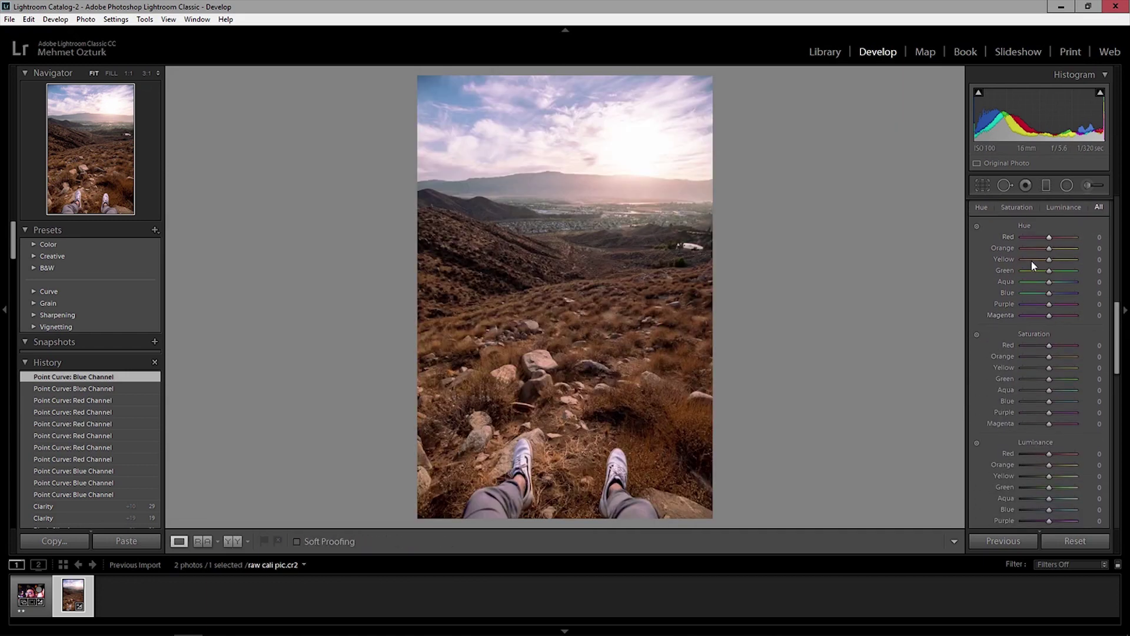
{"action": "left_click_drag", "start_coordinate": [1048, 237], "coordinate": [1051, 253]}
{"action": "left_click_drag", "start_coordinate": [1049, 346], "coordinate": [1059, 357]}
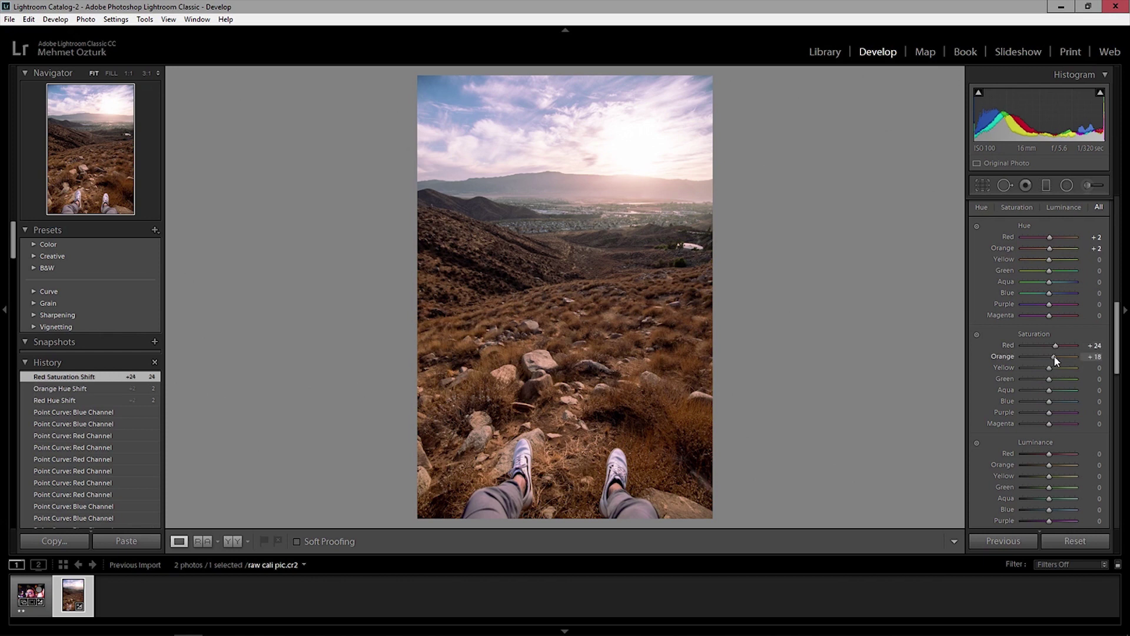
{"action": "left_click_drag", "start_coordinate": [1058, 359], "coordinate": [1057, 359]}
{"action": "scroll", "coordinate": [1050, 410], "scroll_direction": "down", "scroll_amount": 2}
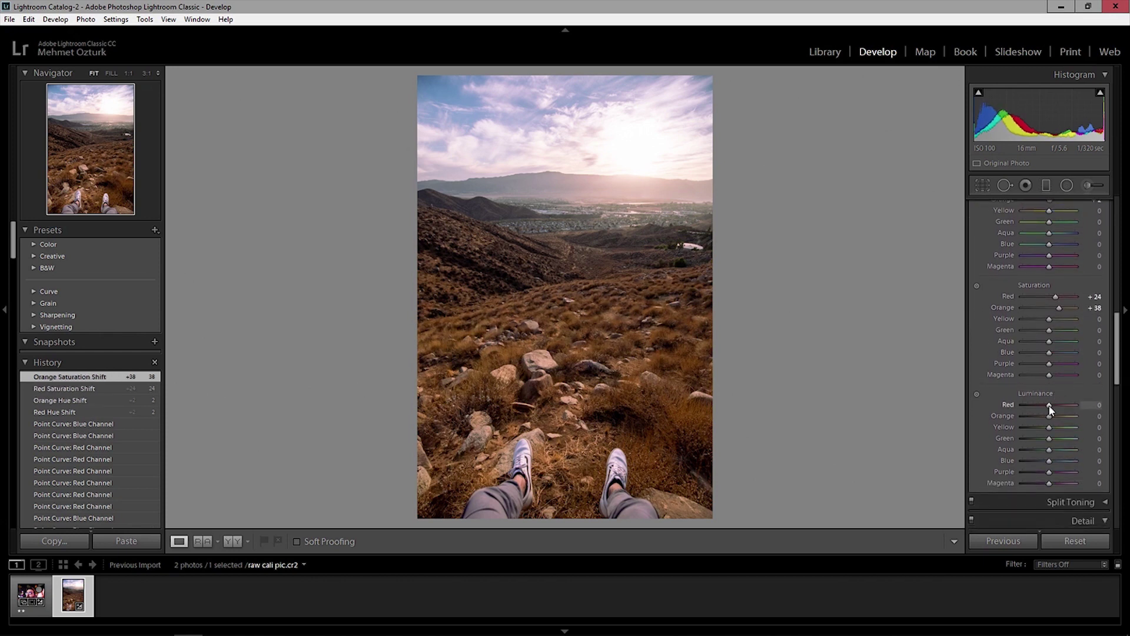
{"action": "left_click_drag", "start_coordinate": [1049, 415], "coordinate": [1056, 418]}
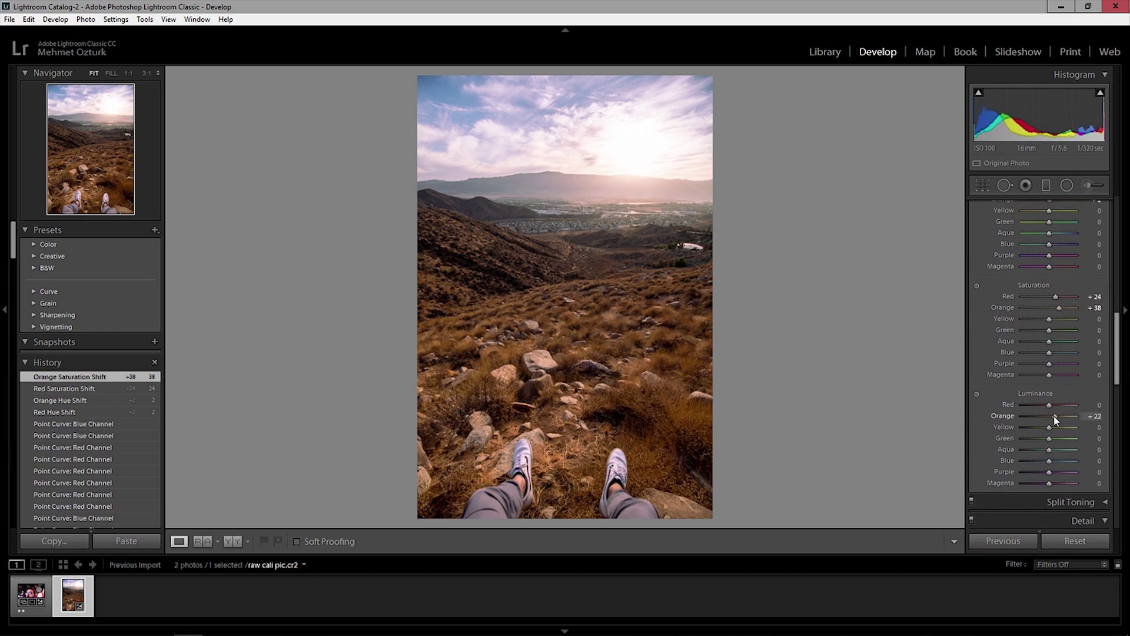
{"action": "left_click_drag", "start_coordinate": [1056, 419], "coordinate": [1059, 415]}
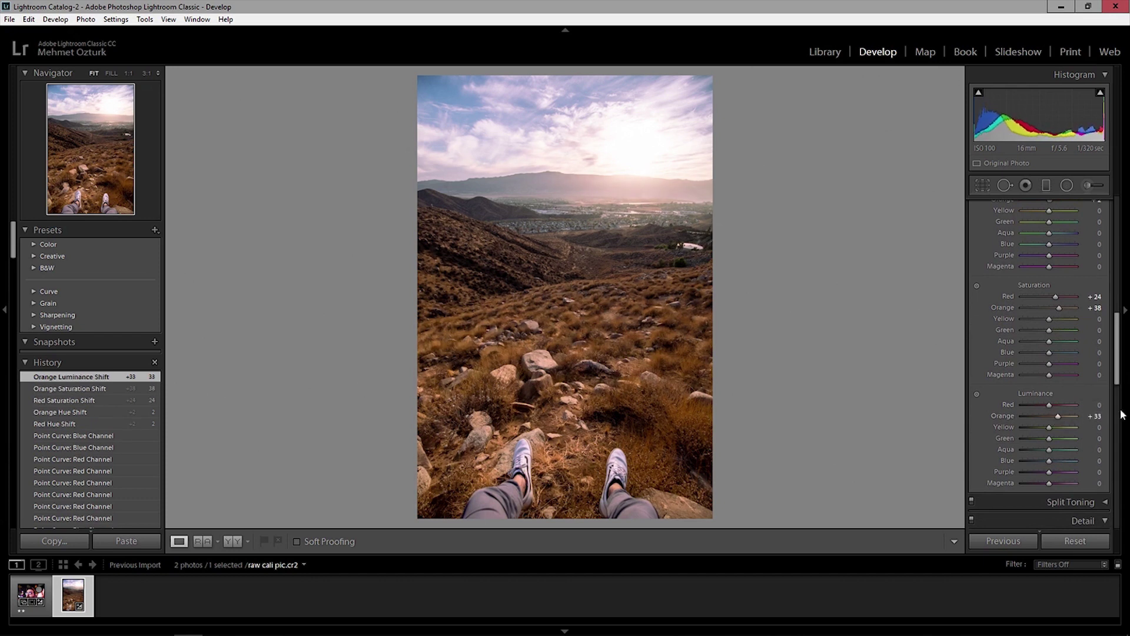
{"action": "left_click_drag", "start_coordinate": [1046, 319], "coordinate": [1049, 318]}
{"action": "mouse_move", "coordinate": [1117, 337]}
{"action": "left_mouse_down"}
{"action": "mouse_move", "coordinate": [1117, 410]}
{"action": "mouse_move", "coordinate": [1117, 232]}
{"action": "left_mouse_up"}
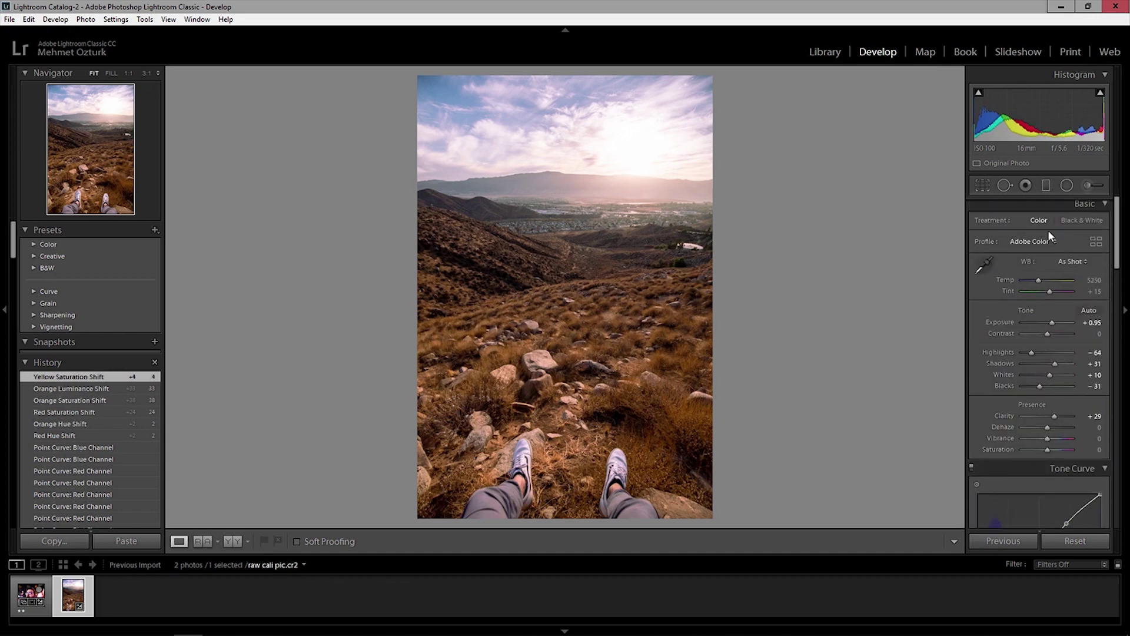
{"action": "left_click", "coordinate": [1066, 186]}
Step: Draw a radial filter ellipse over the whole scene, reposition it, then undo it
{"action": "left_click_drag", "start_coordinate": [559, 292], "coordinate": [704, 88]}
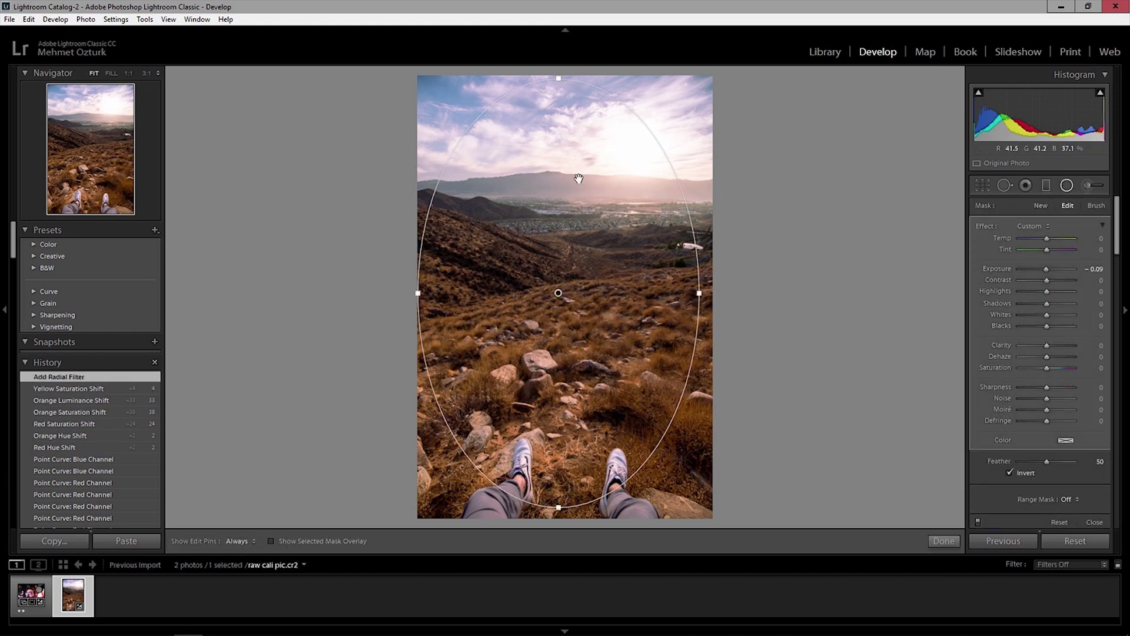
{"action": "left_click", "coordinate": [588, 192]}
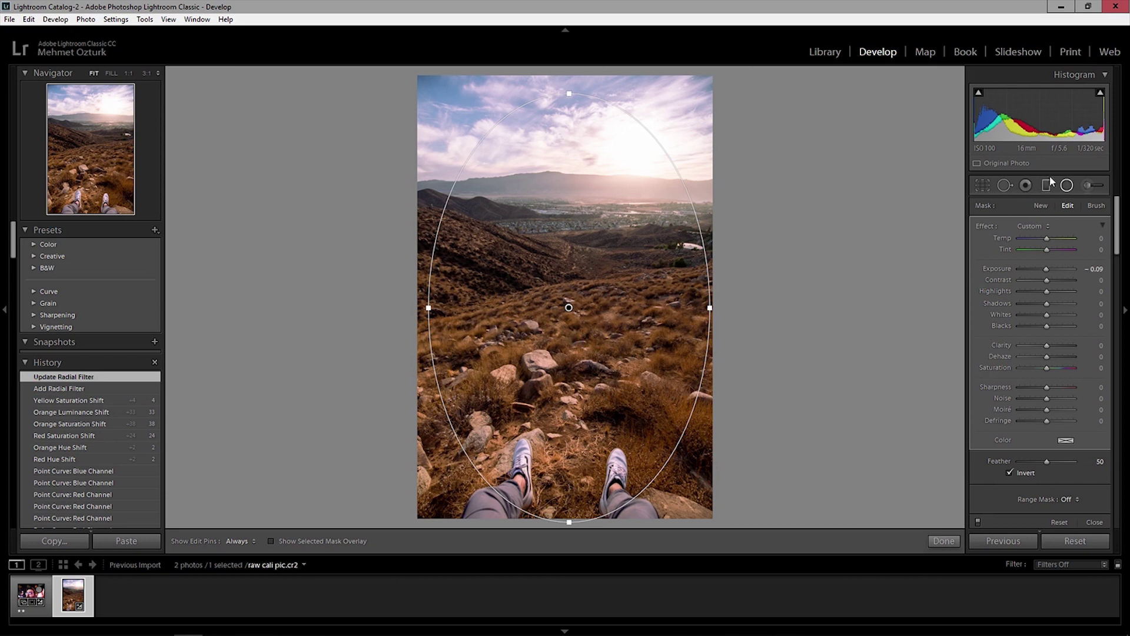
{"action": "key", "text": "ctrl+z"}
{"action": "key", "text": "ctrl+z"}
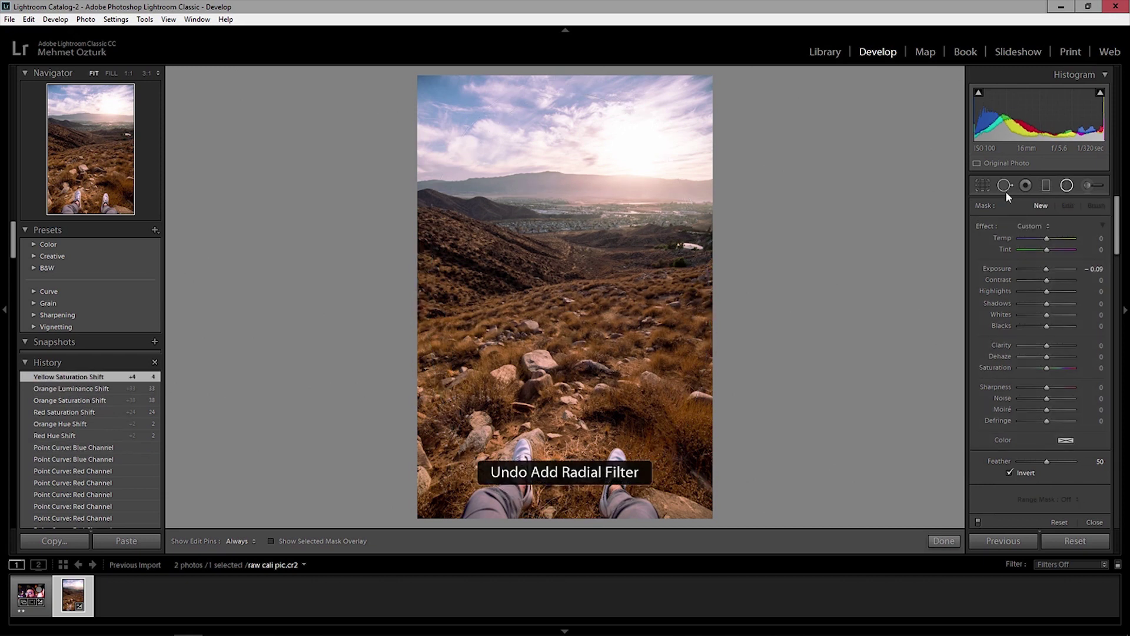
{"action": "left_click", "coordinate": [1047, 185]}
Step: Add -0.70 exposure graduated filters along the left, bottom and right edges
{"action": "left_click_drag", "start_coordinate": [405, 278], "coordinate": [447, 277]}
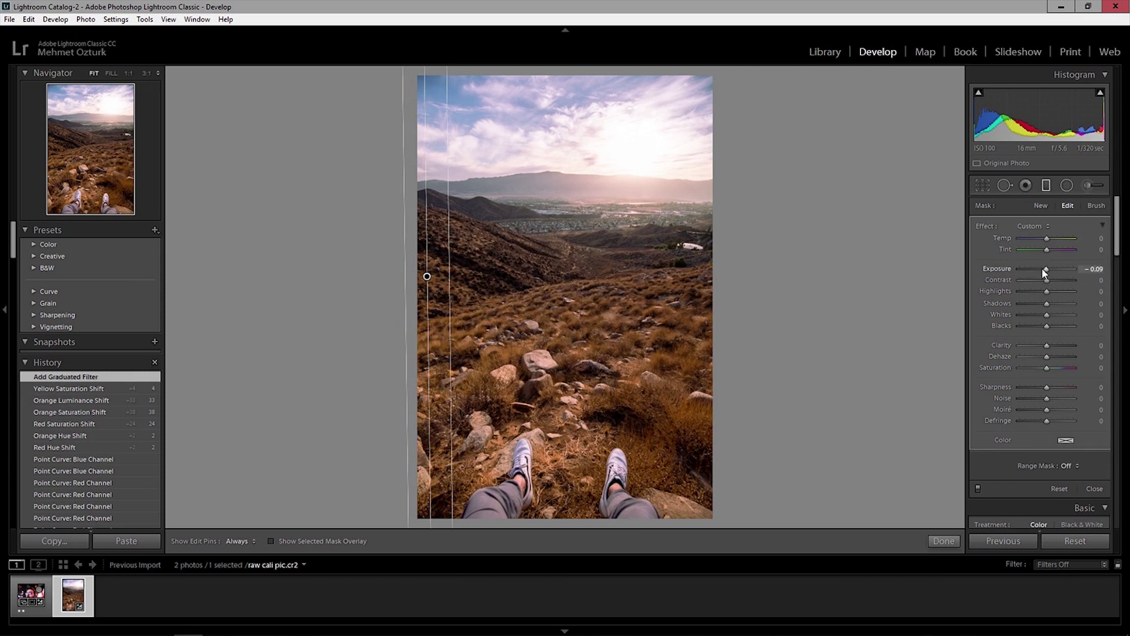
{"action": "left_click_drag", "start_coordinate": [1047, 271], "coordinate": [1042, 269]}
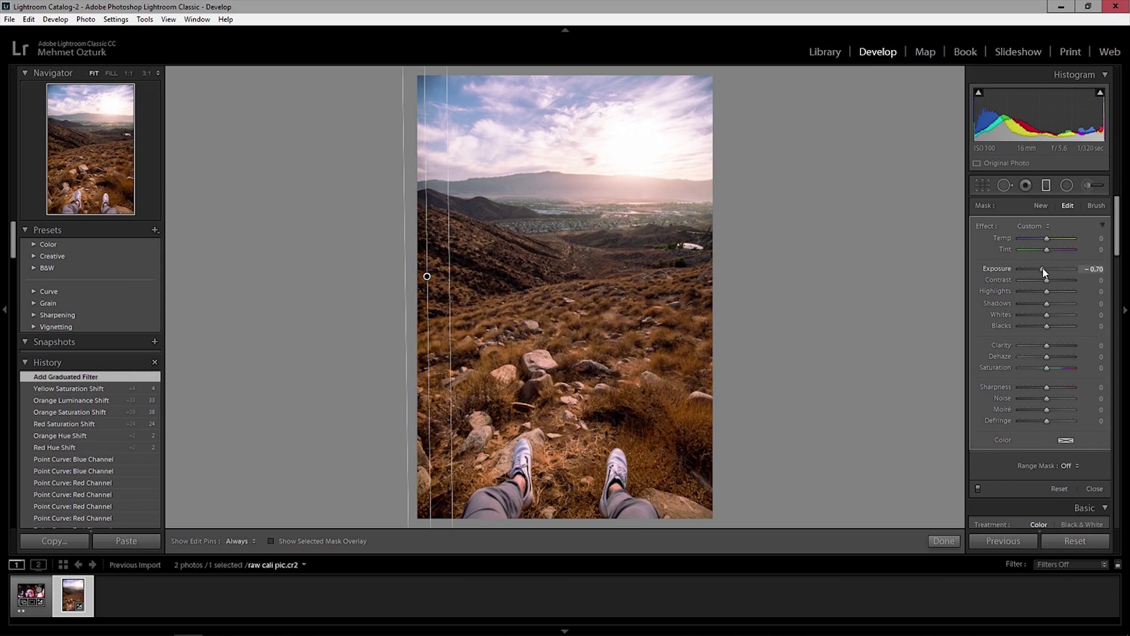
{"action": "left_click_drag", "start_coordinate": [560, 521], "coordinate": [560, 491]}
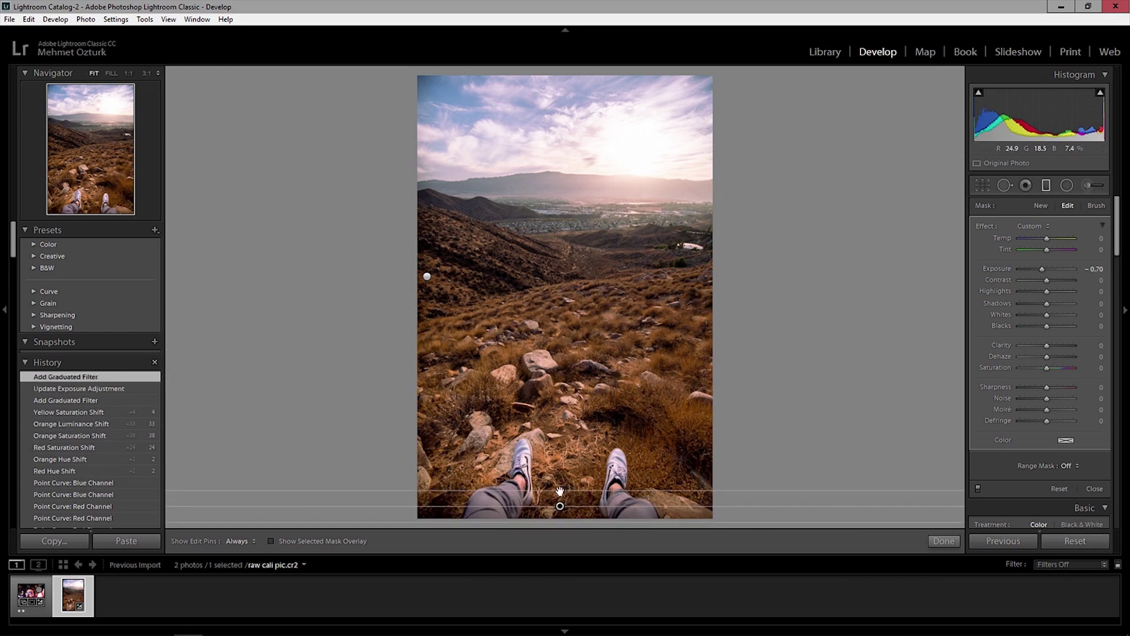
{"action": "left_click_drag", "start_coordinate": [730, 290], "coordinate": [689, 290]}
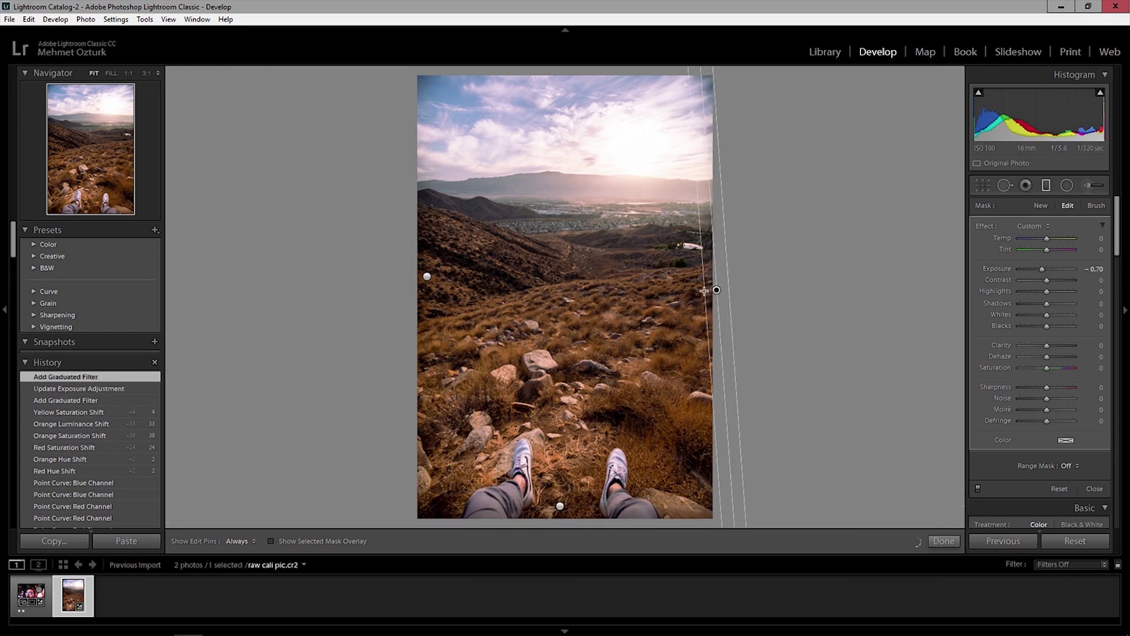
{"action": "left_click_drag", "start_coordinate": [690, 290], "coordinate": [689, 290]}
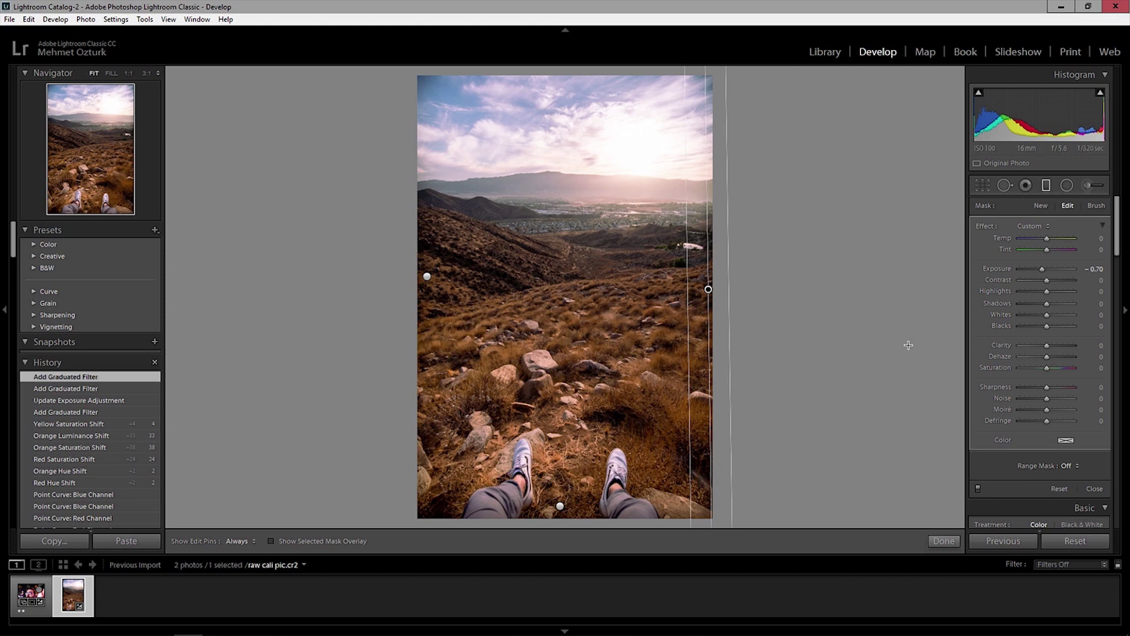
{"action": "left_click", "coordinate": [944, 541]}
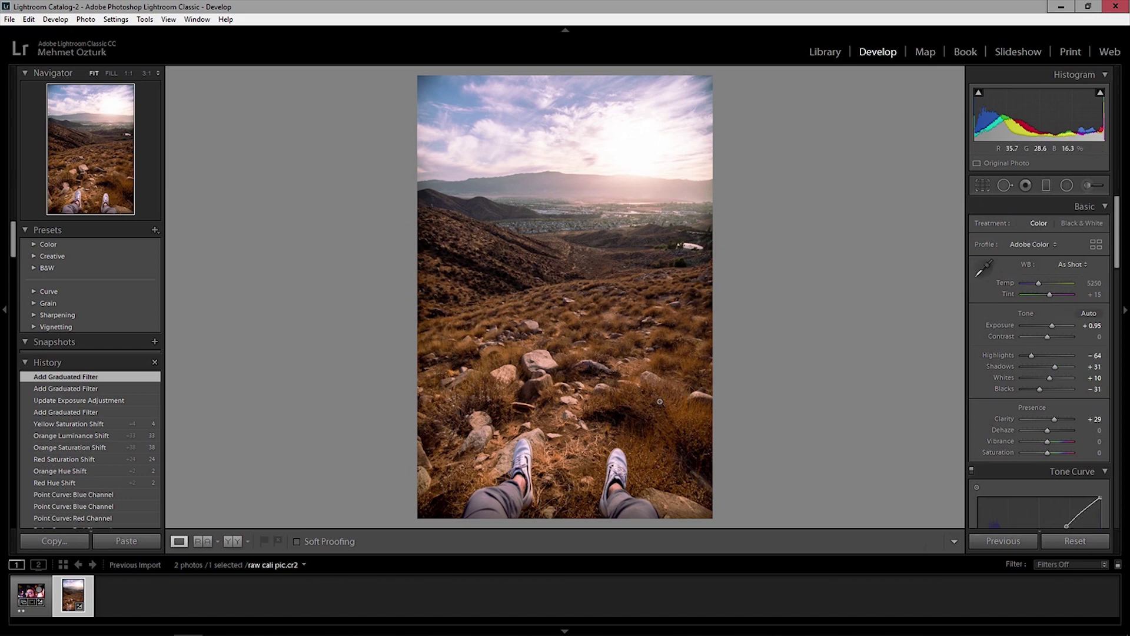
{"action": "key", "text": "y"}
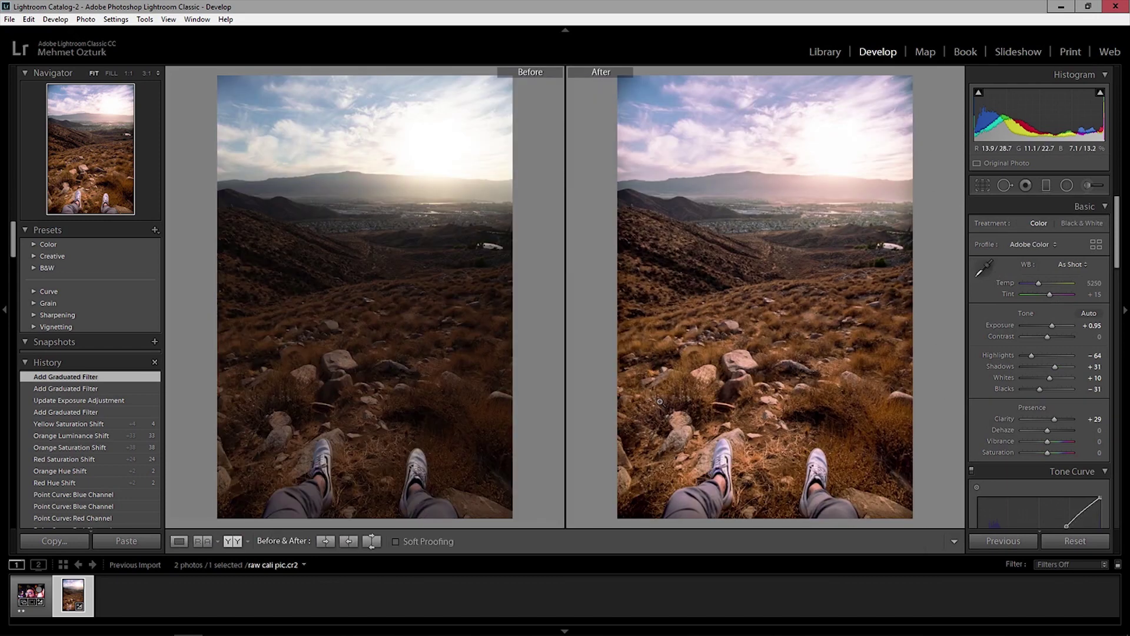
{"action": "key", "text": "y"}
{"action": "mouse_move", "coordinate": [1117, 253]}
{"action": "left_mouse_down"}
{"action": "mouse_move", "coordinate": [1113, 343]}
{"action": "mouse_move", "coordinate": [1098, 352]}
{"action": "left_mouse_up"}
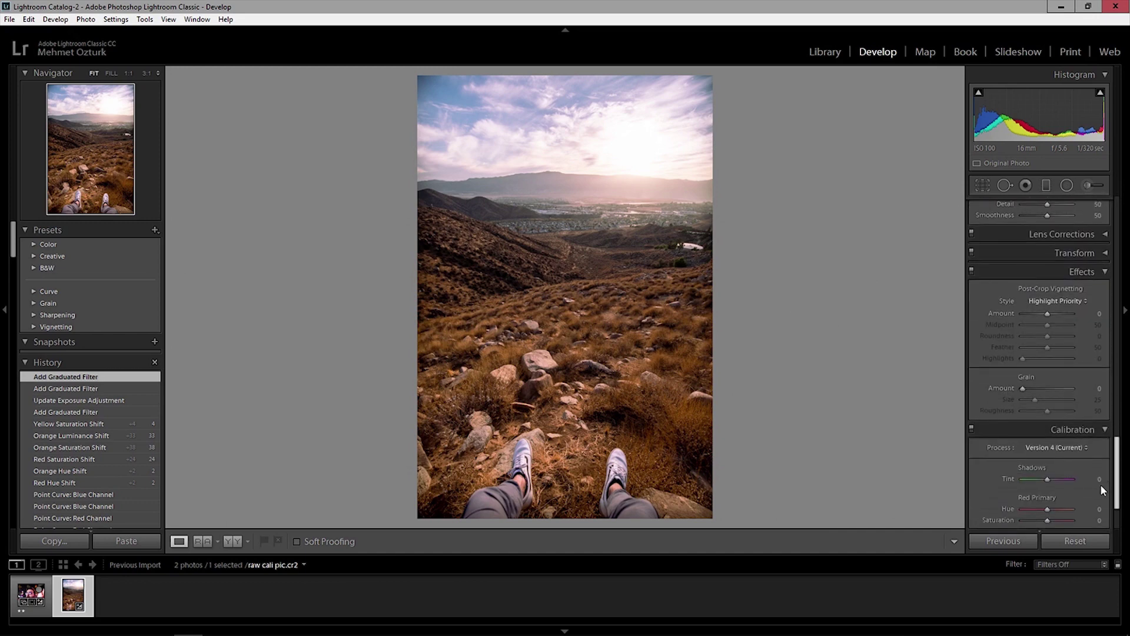
{"action": "scroll", "coordinate": [1097, 348], "scroll_direction": "up", "scroll_amount": 10}
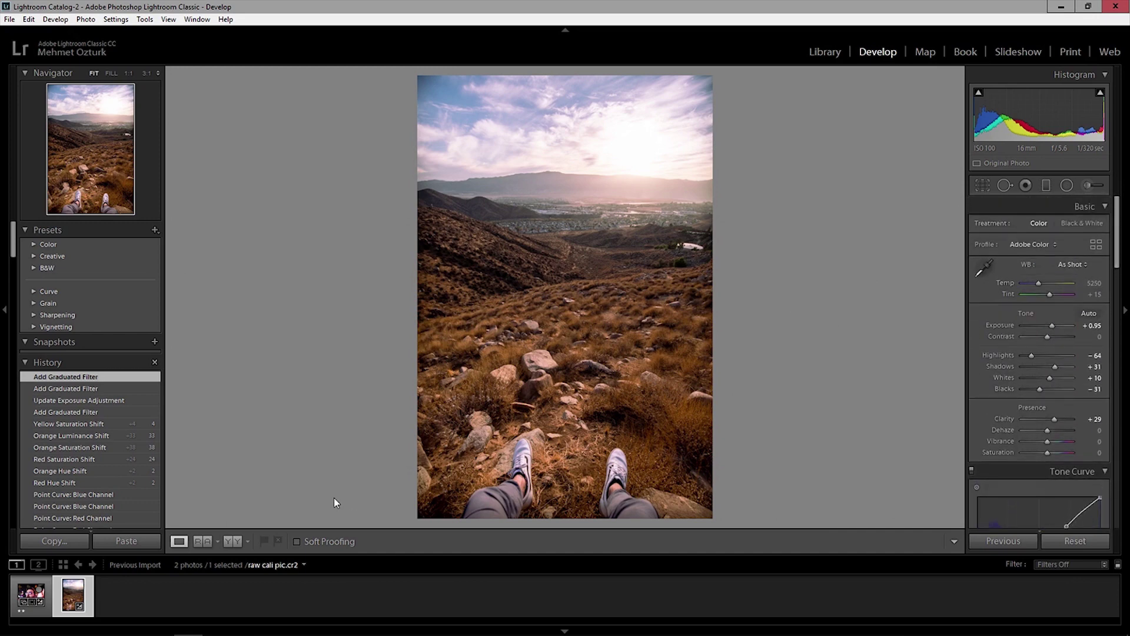